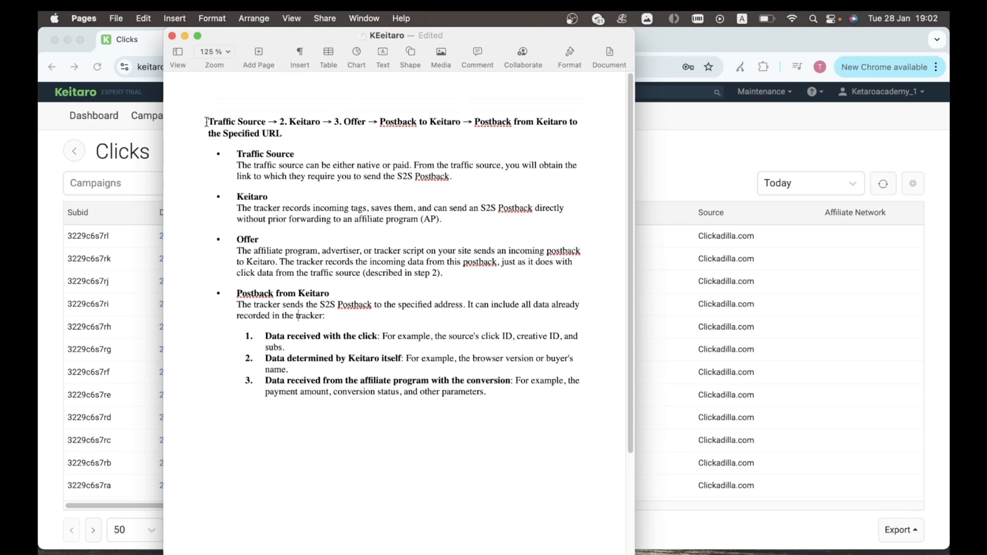
Step: Highlight the Traffic Source, Keitaro, Offer and Postback steps in turn in the notes title
drag(207, 122, 273, 125)
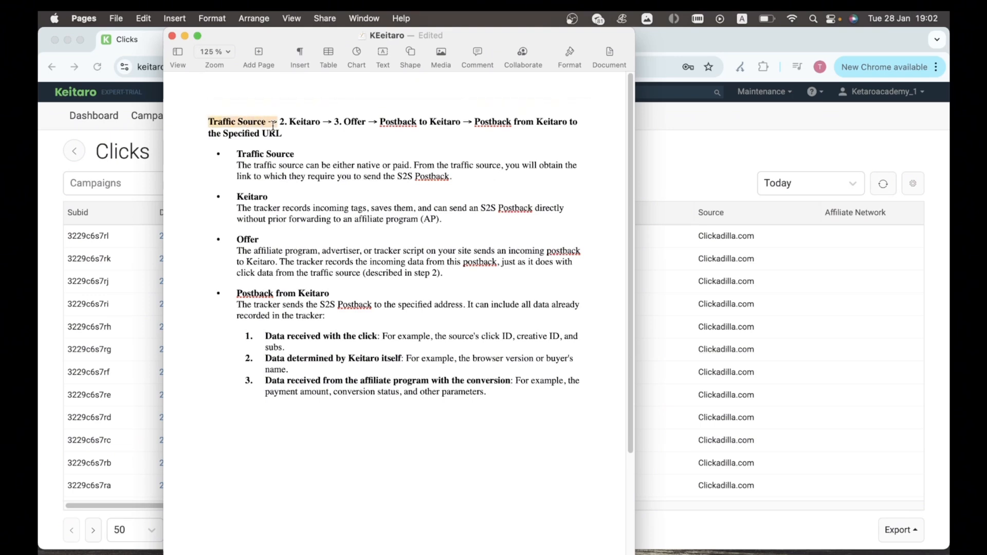
click(291, 164)
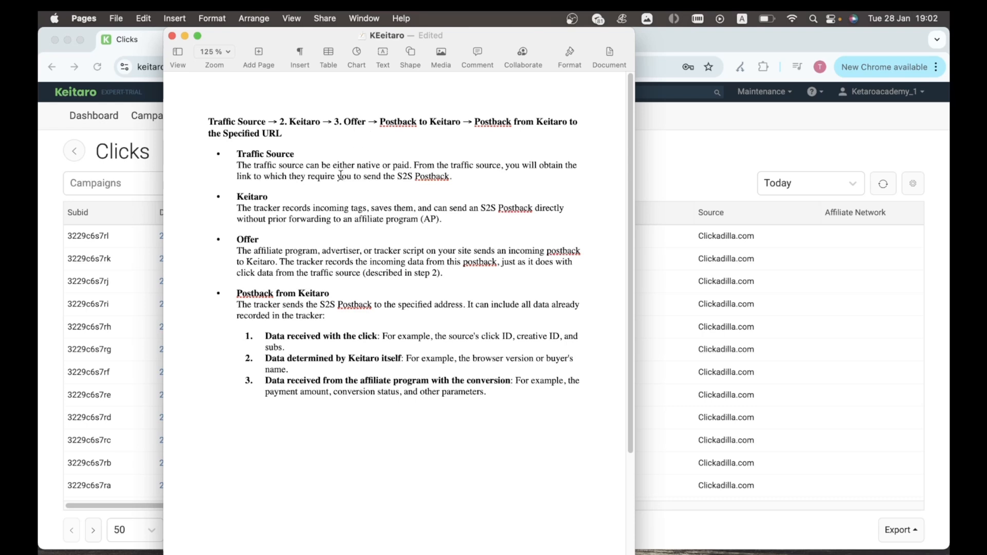
drag(279, 122, 325, 124)
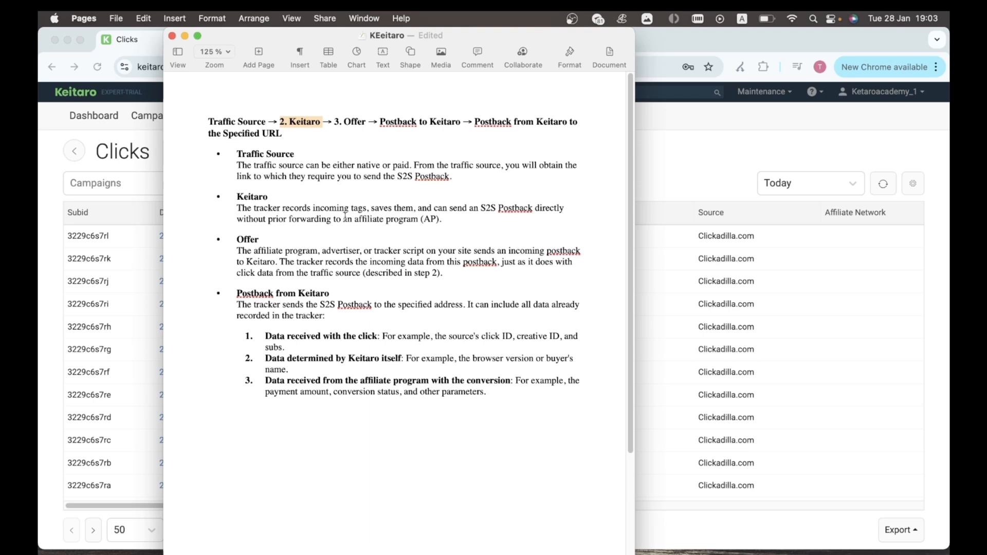
drag(332, 122, 360, 117)
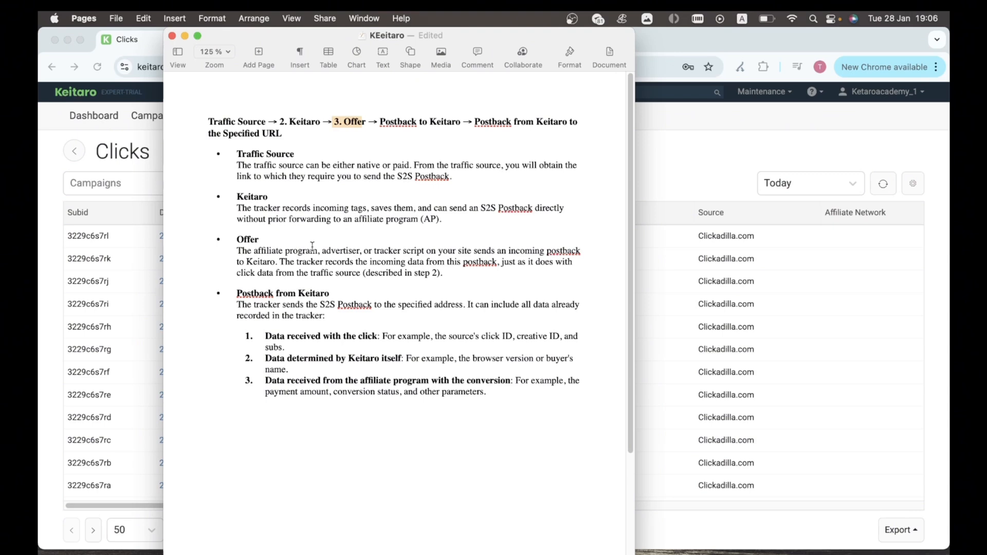
click(473, 122)
drag(473, 123, 488, 144)
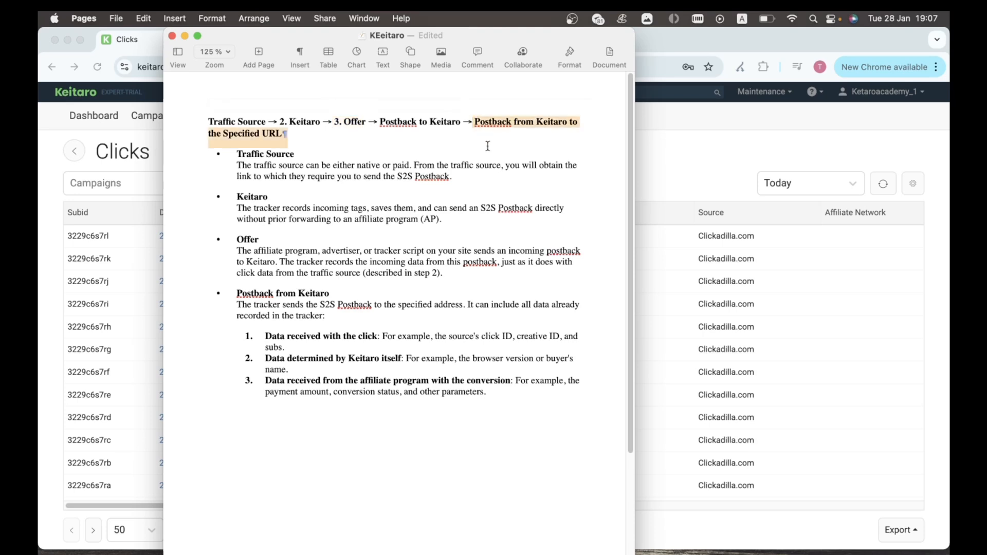
click(487, 144)
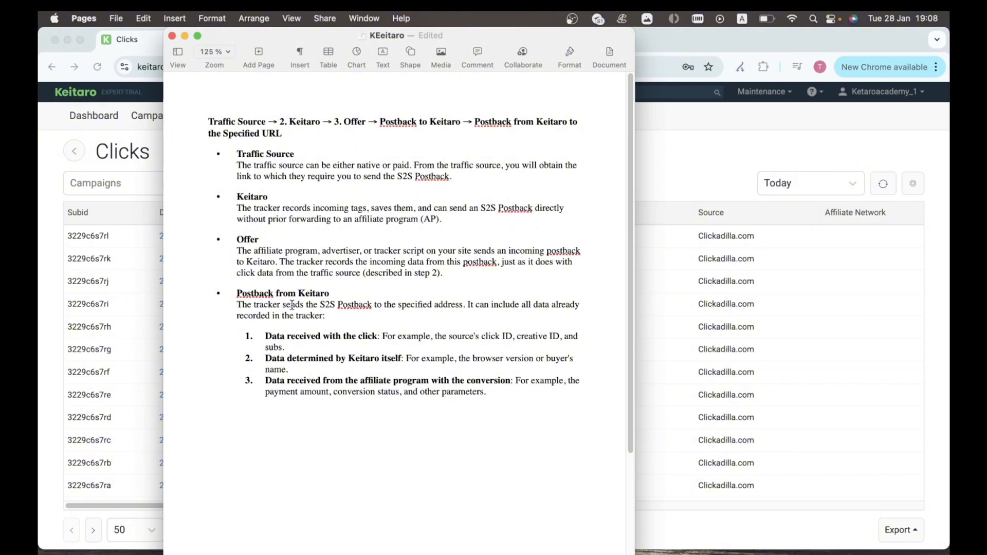
Step: Bring the Keitaro Clicks log forward, glancing at the Reports list and the Pages notes
click(720, 175)
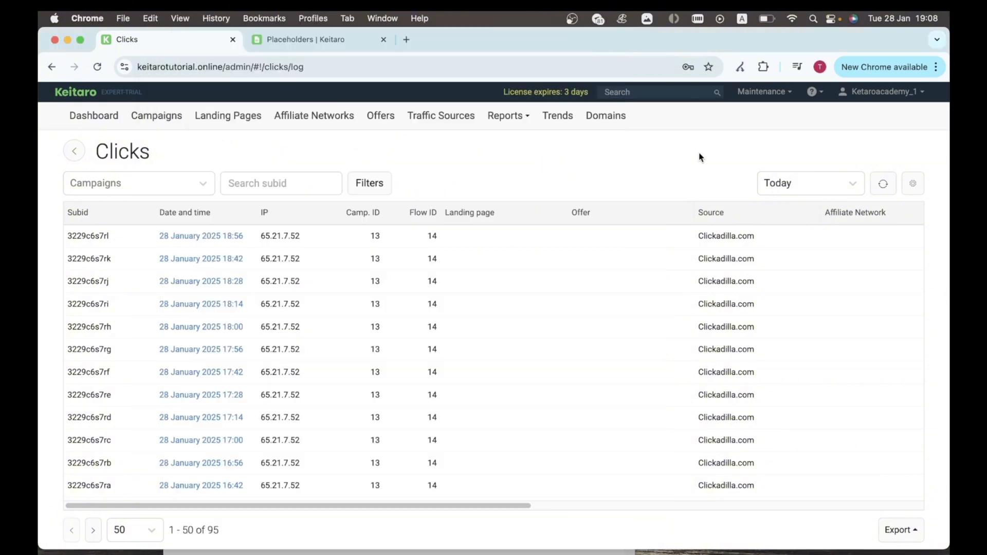
click(513, 118)
click(517, 168)
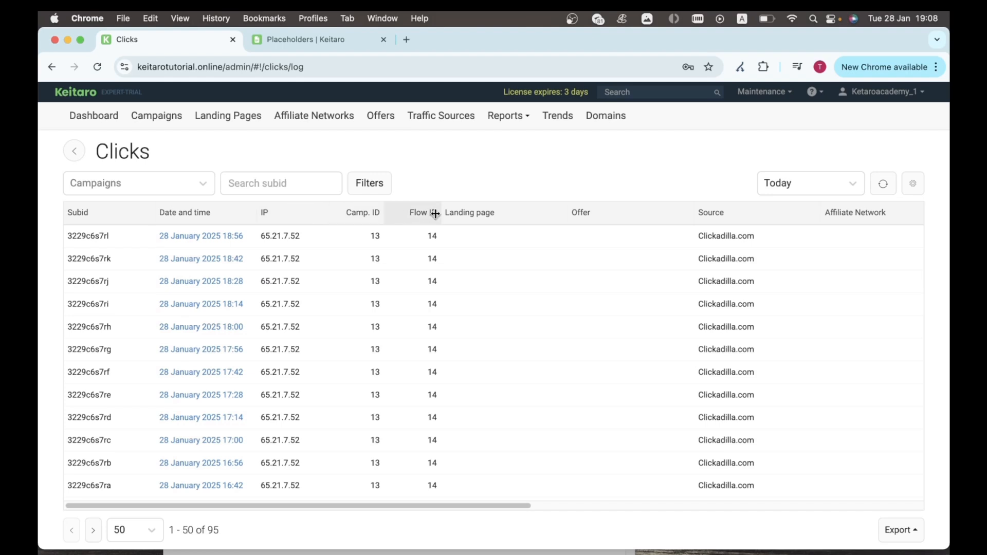
click(423, 553)
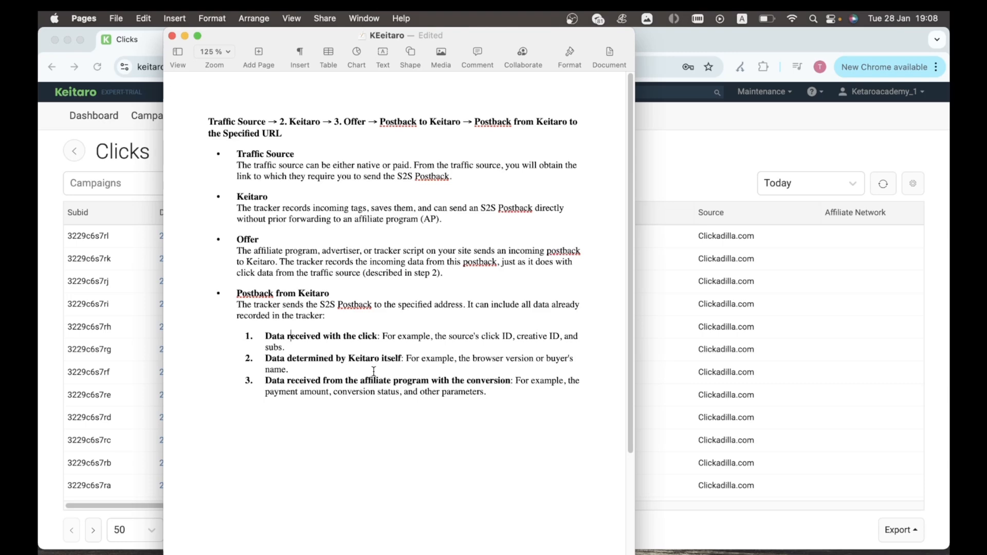
click(720, 174)
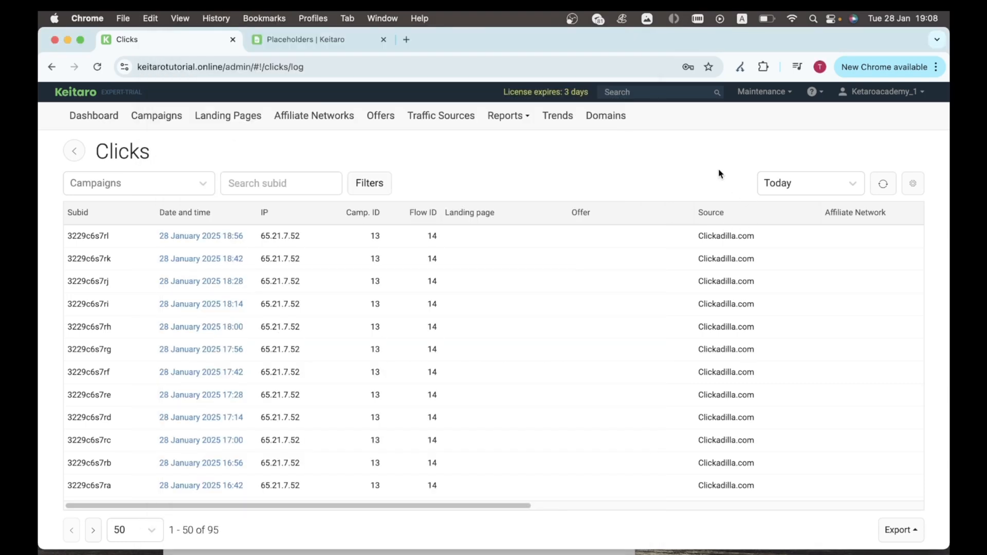
Step: Read through the Placeholders | Keitaro documentation page from its top
click(315, 42)
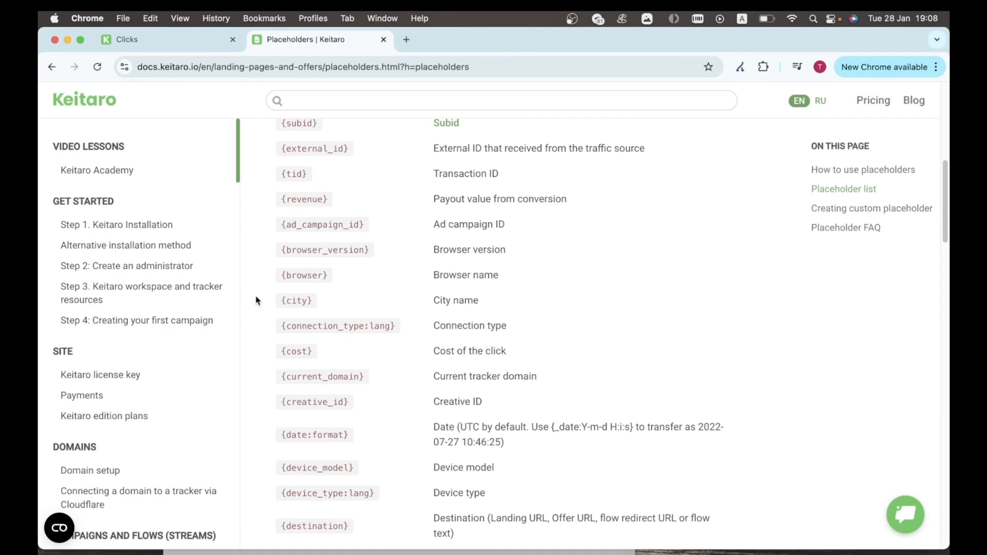
scroll(383, 266, up, 8)
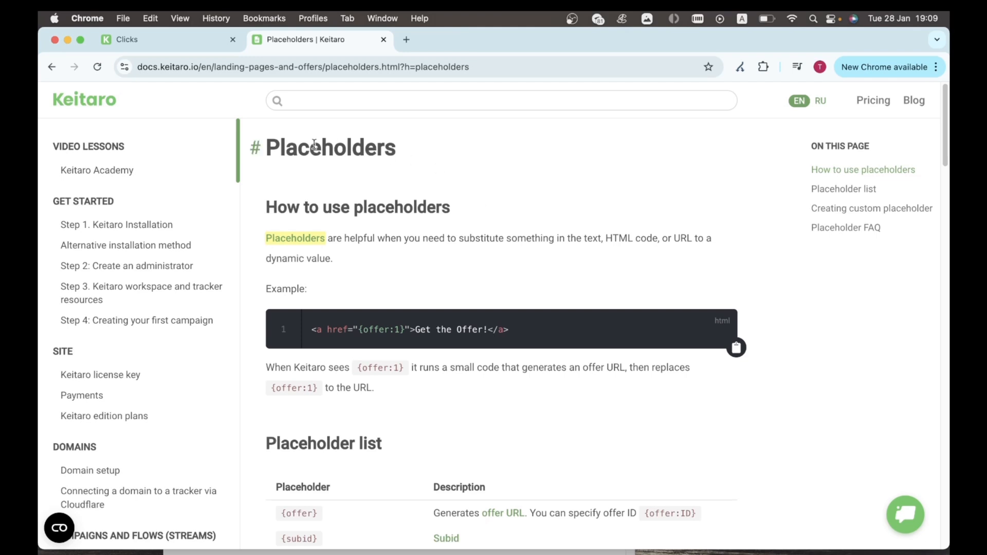
click(255, 68)
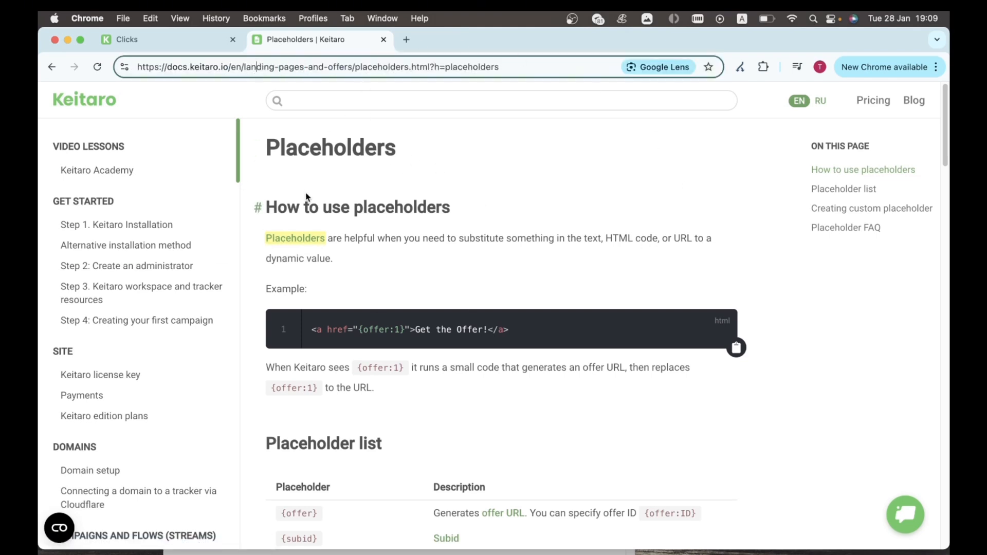
scroll(348, 349, down, 15)
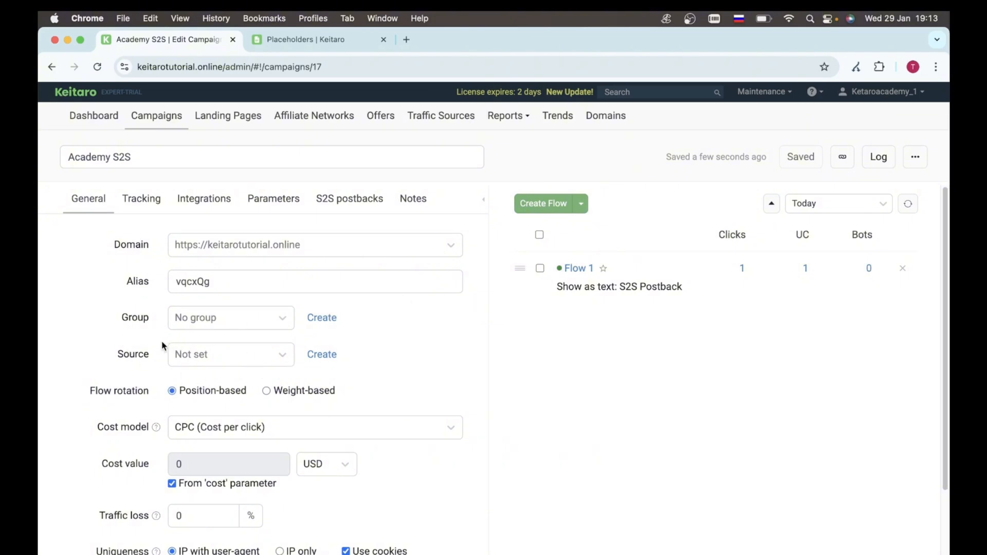
Step: Set the Academy S2S campaign source to Clickadilla.com, save, and copy its tracking link
click(214, 355)
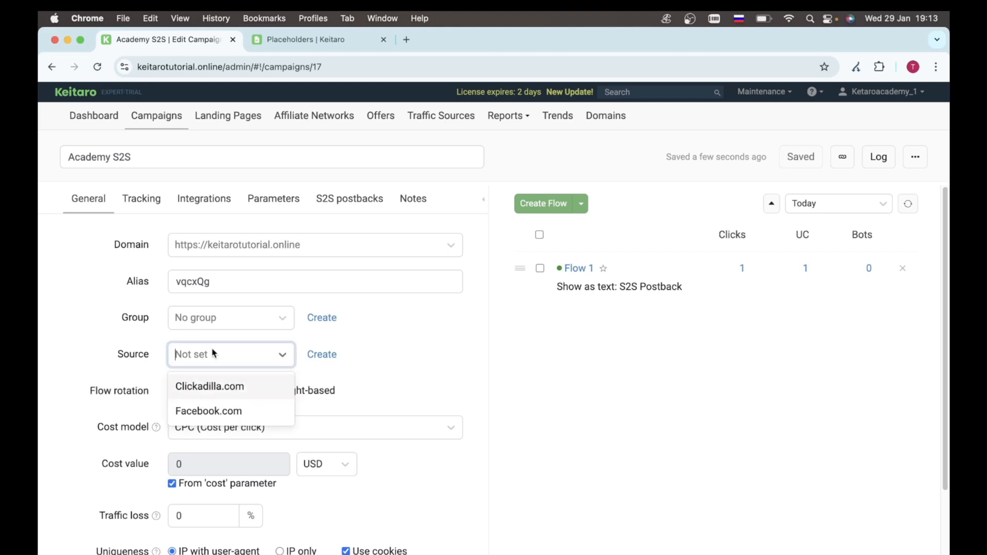
click(217, 389)
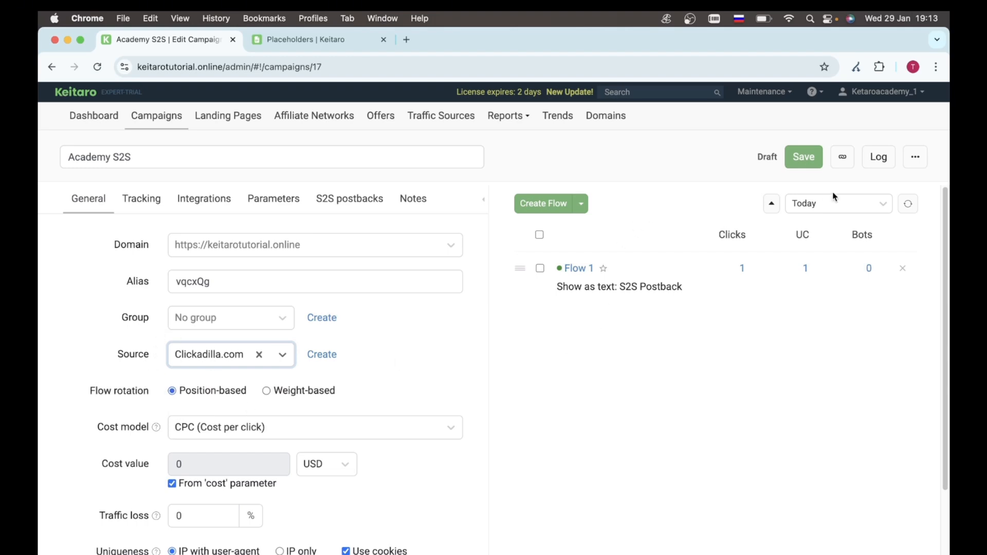
click(801, 160)
click(842, 157)
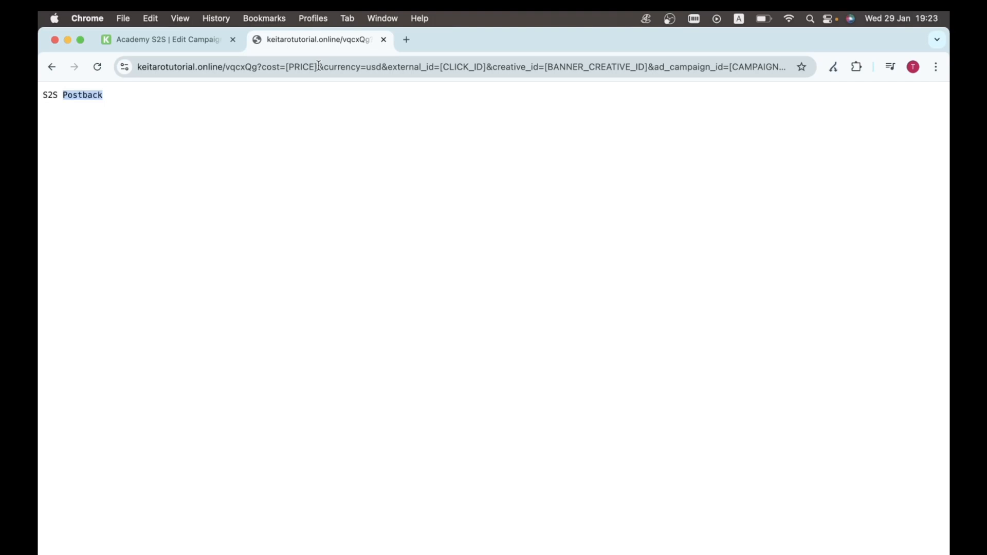
Step: Load the campaign link with external_id 'adada' and source 'clickadilla_site' as a test click
click(426, 66)
click(467, 65)
drag(469, 66, 518, 64)
text(ad)
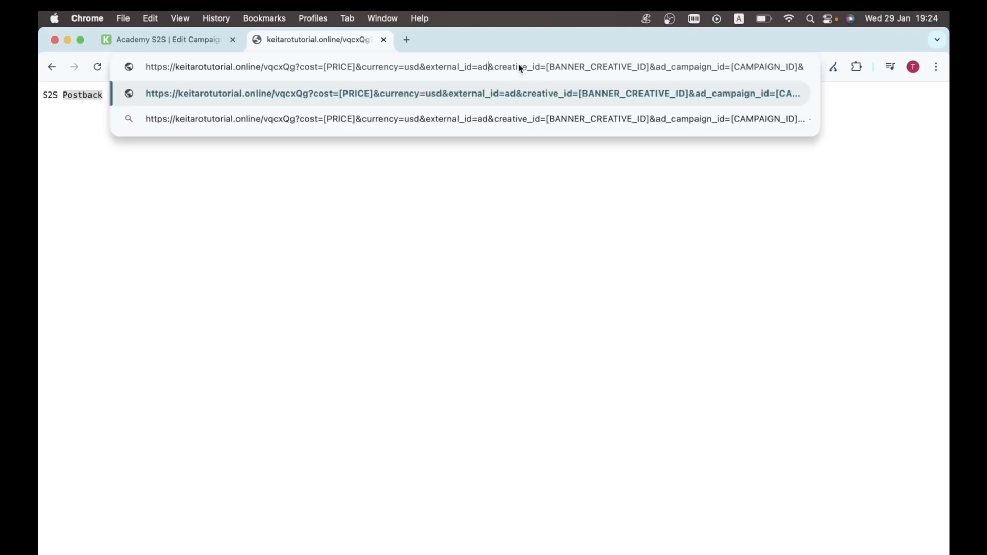
text(ada)
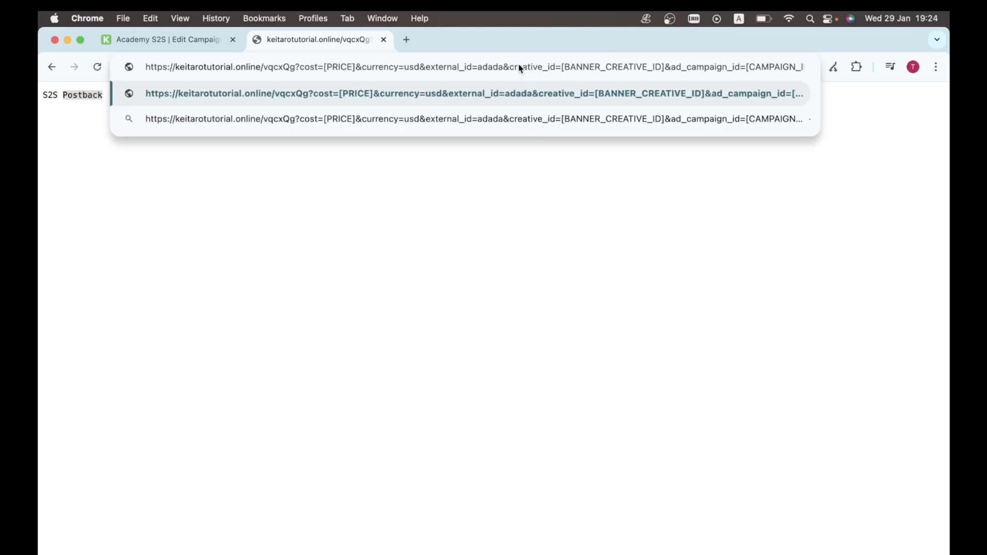
key(super+Right)
key(BackSpace)
key(BackSpace)
key(BackSpace)
key(BackSpace)
text(cl)
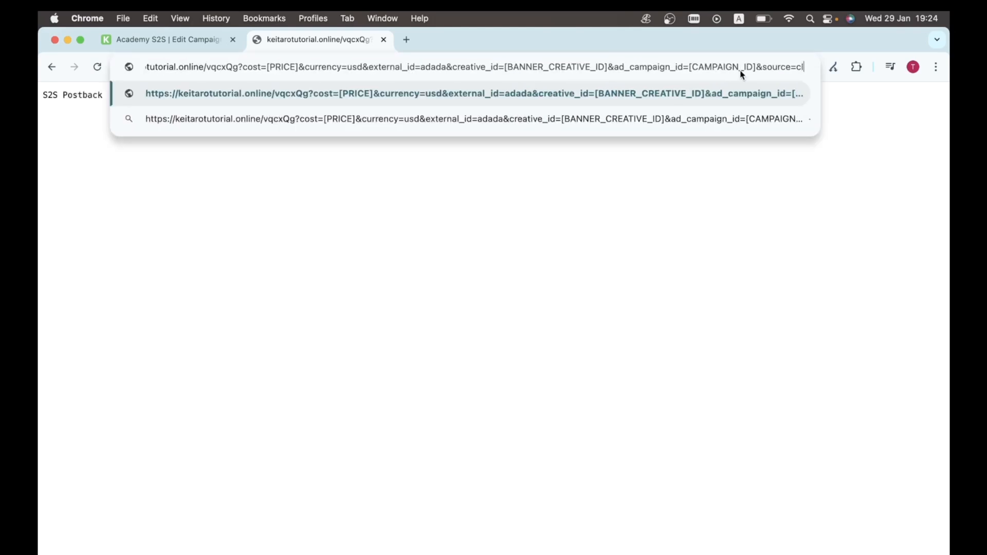
text(ickadilla_)
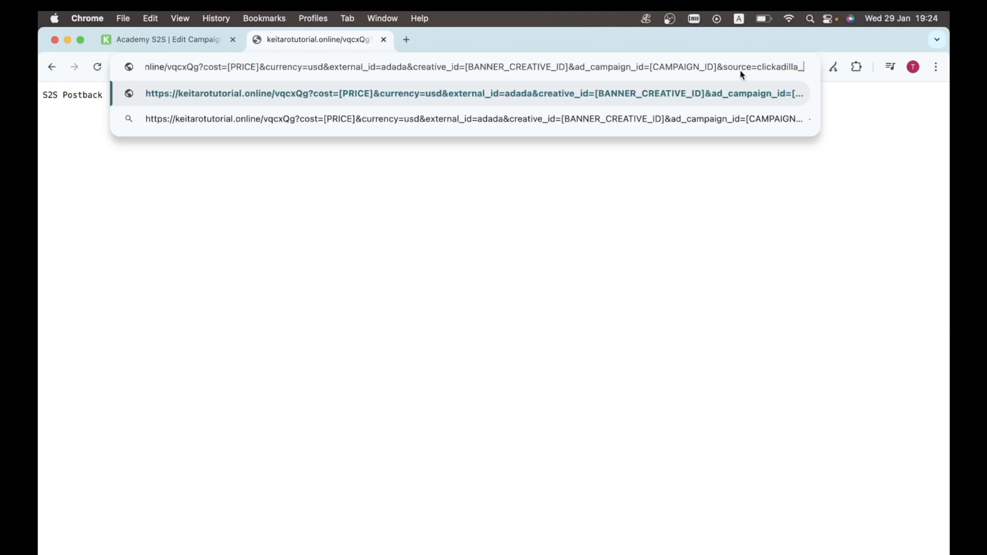
text(site)
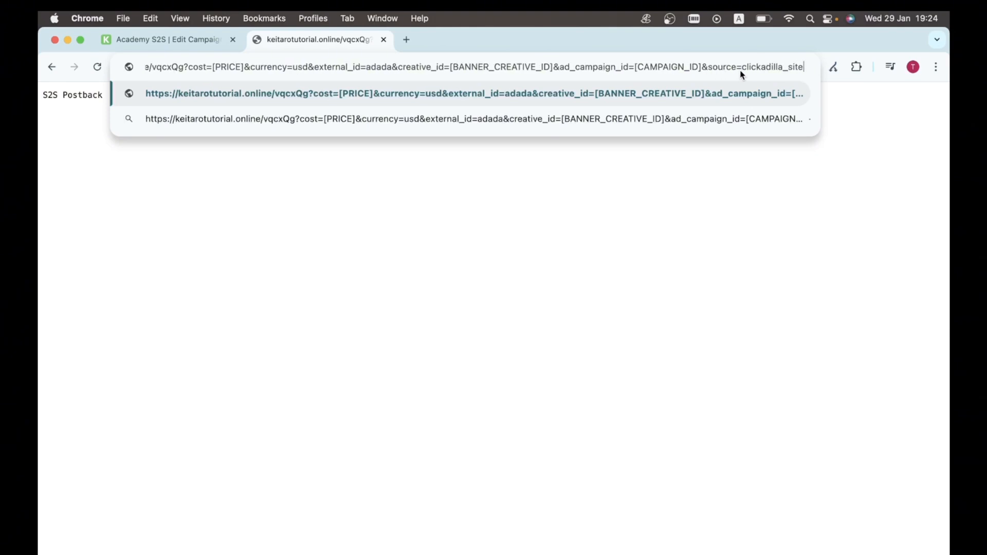
key(Return)
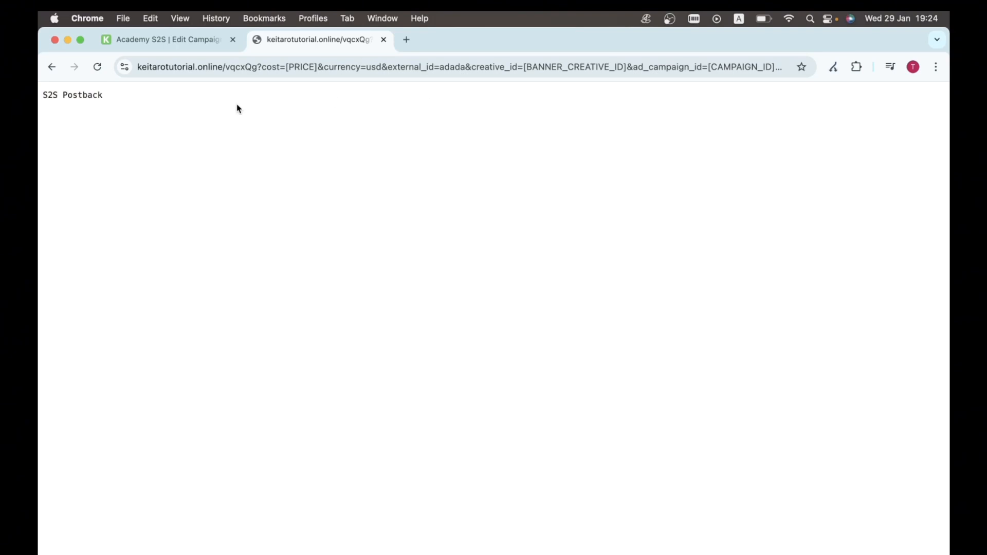
click(183, 45)
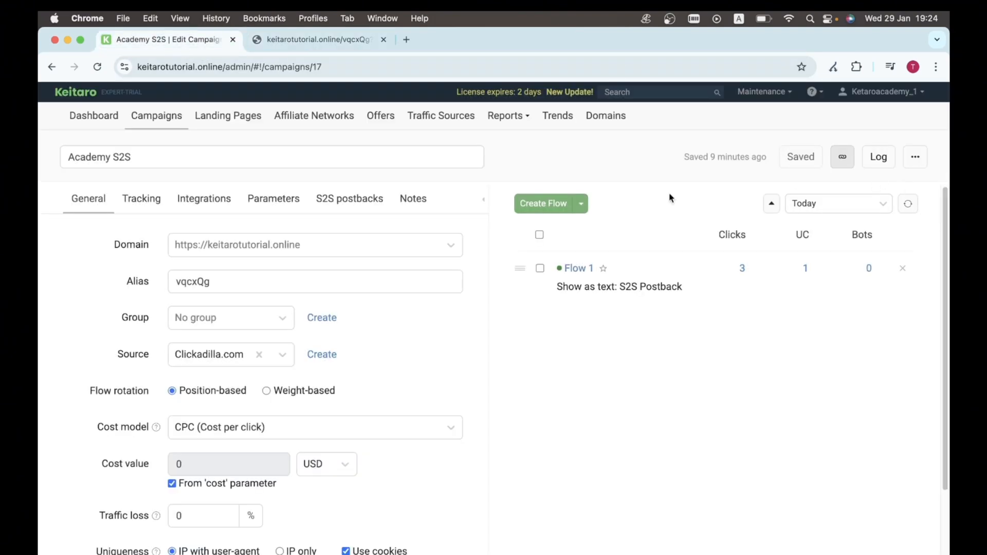
Step: Open the Academy S2S clicks report and check the newest click's 'adada' and clickadilla_site values
click(915, 157)
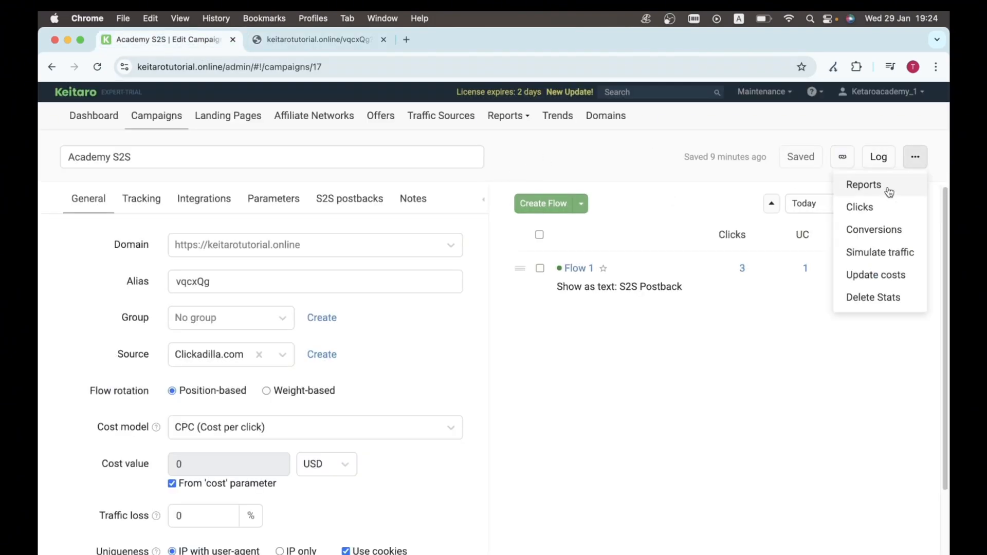
click(875, 219)
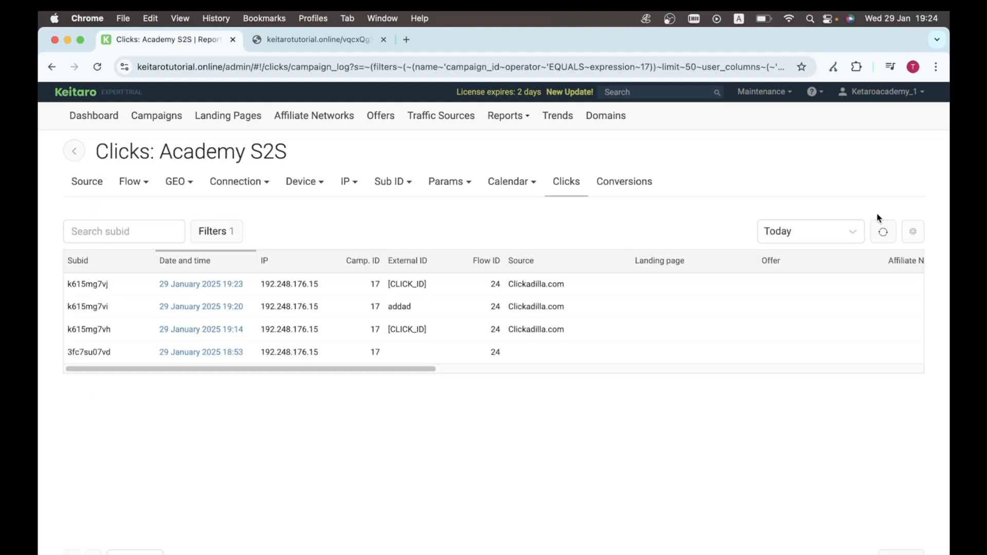
click(883, 233)
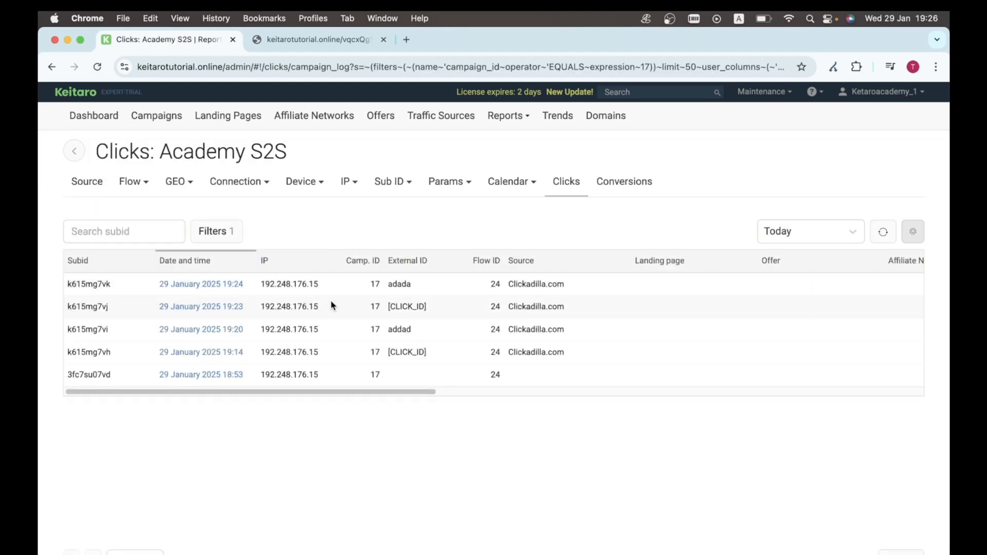
drag(417, 291, 386, 287)
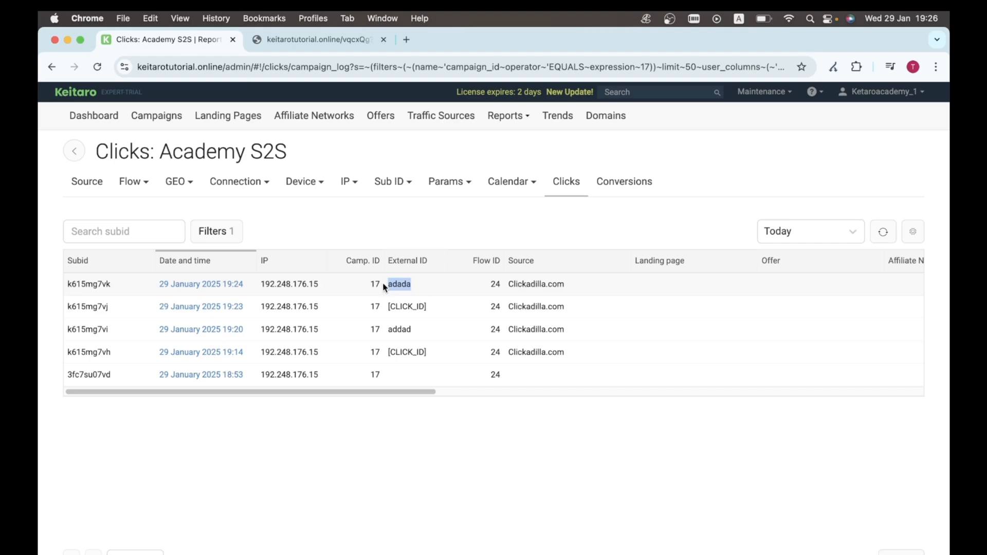
scroll(385, 287, right, 10)
scroll(384, 288, right, 5)
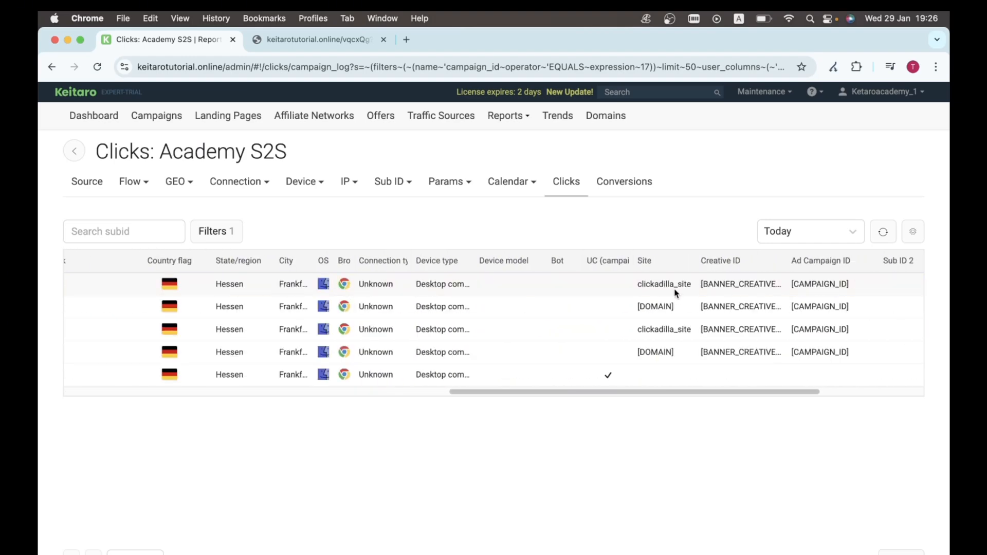
drag(694, 286, 632, 287)
scroll(631, 287, left, 15)
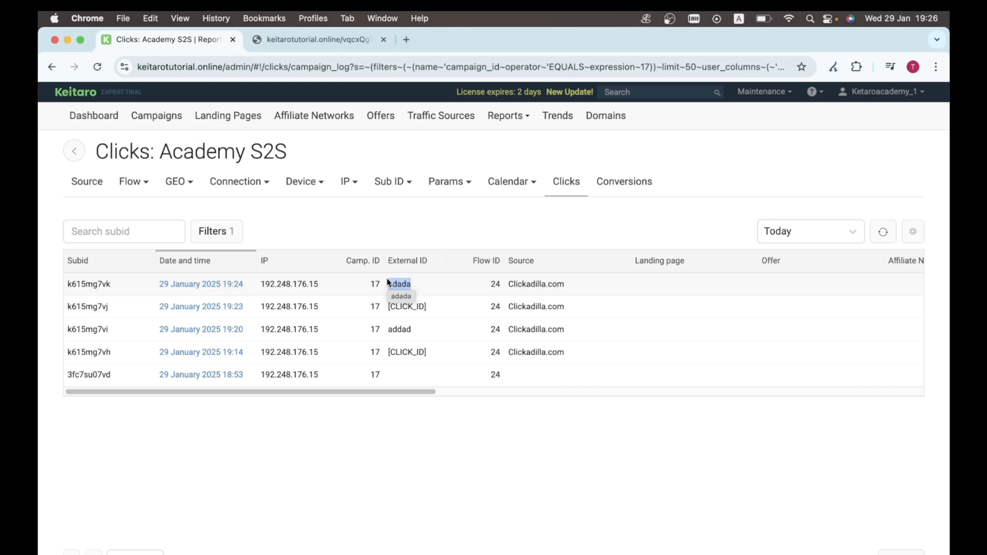
Step: Copy the generic postback URL from Maintenance and load it once in a new tab
click(766, 92)
click(760, 198)
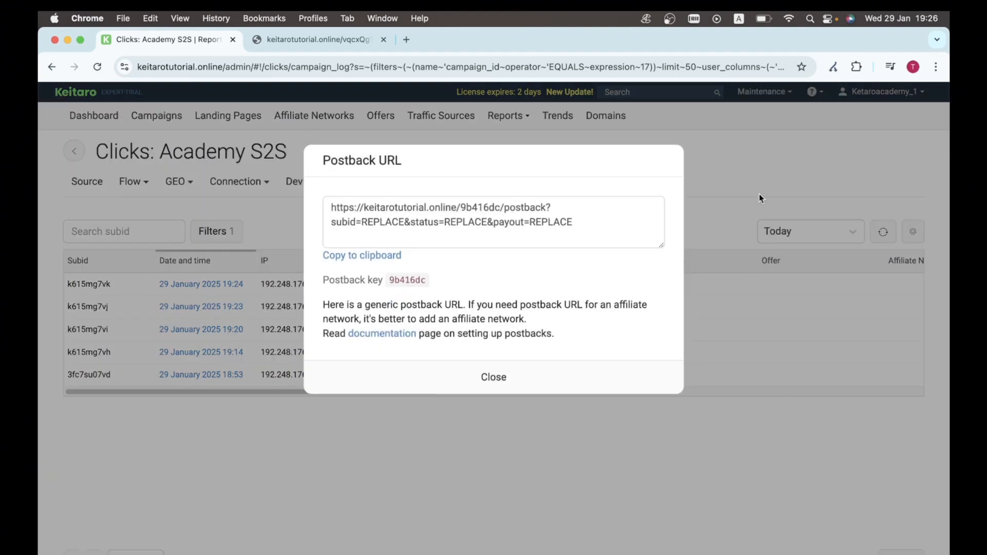
click(392, 257)
click(406, 40)
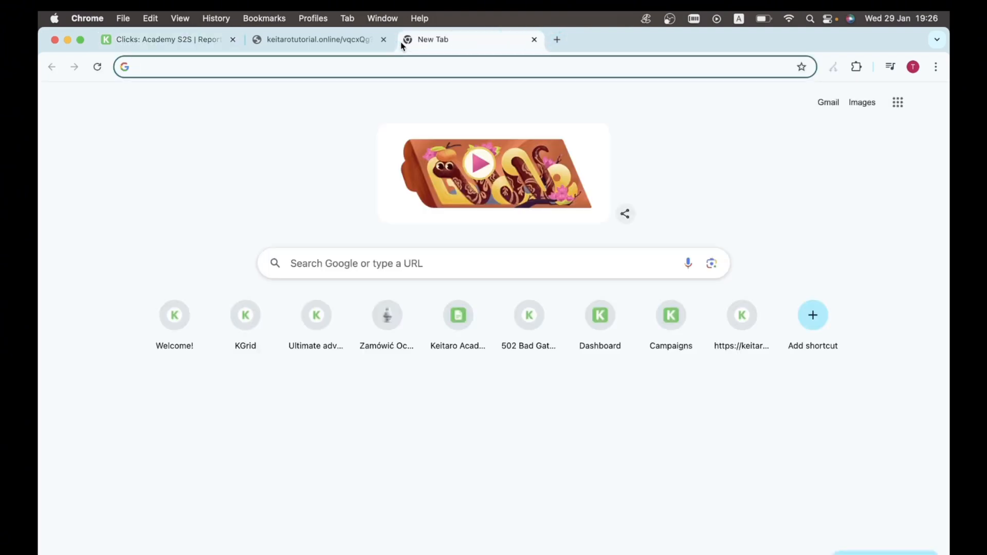
key(super+v)
key(Return)
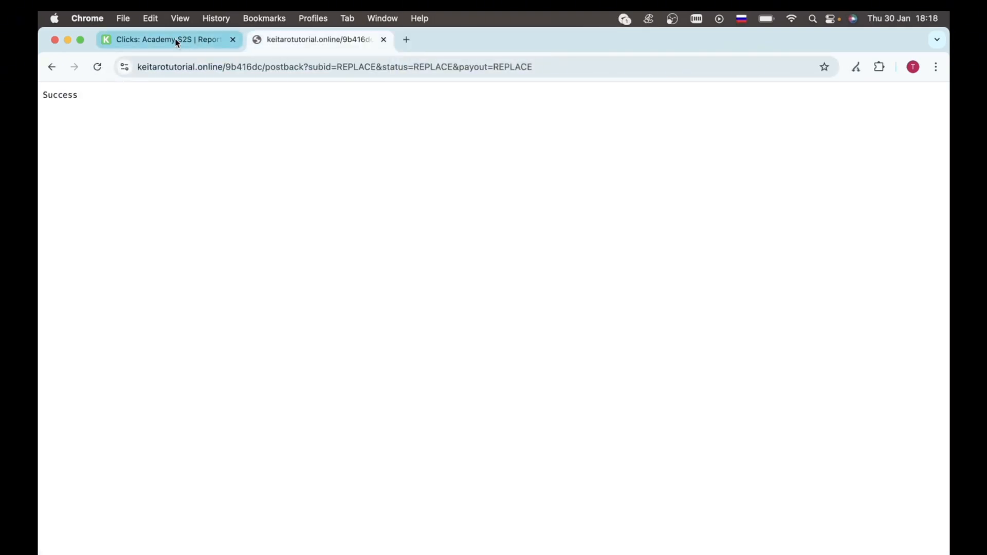
click(169, 39)
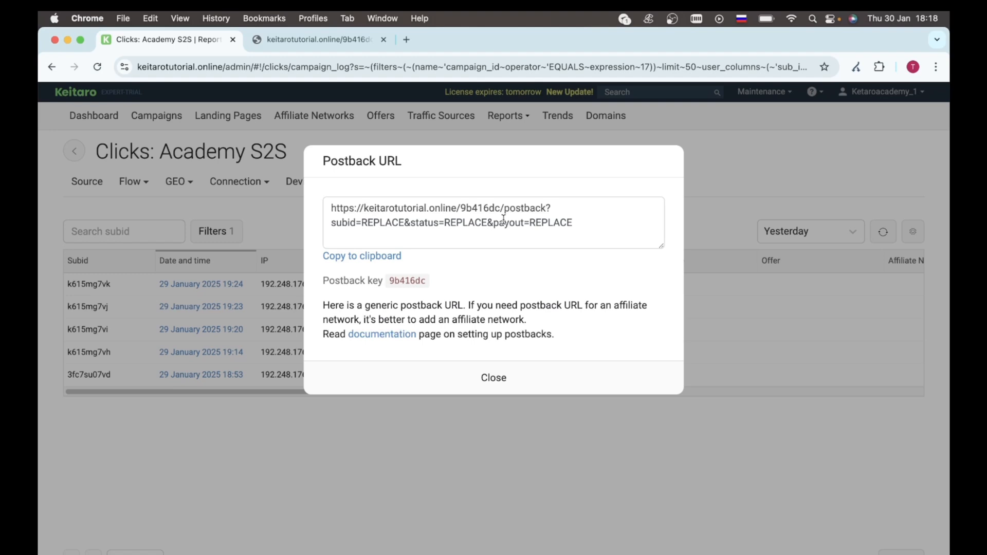
Step: Close the Postback URL dialog and copy the latest click's subid k615mg7vk
click(335, 41)
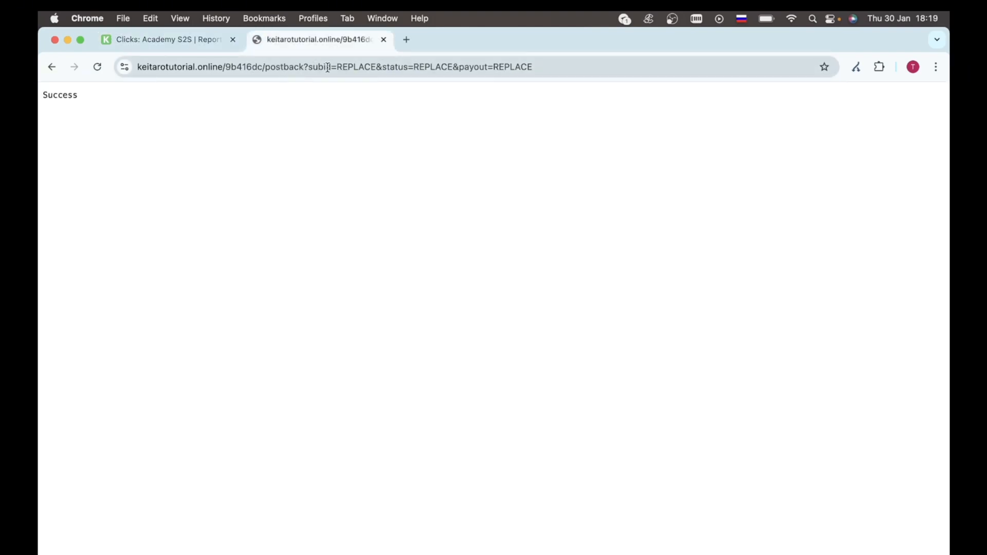
key(super+alt+Left)
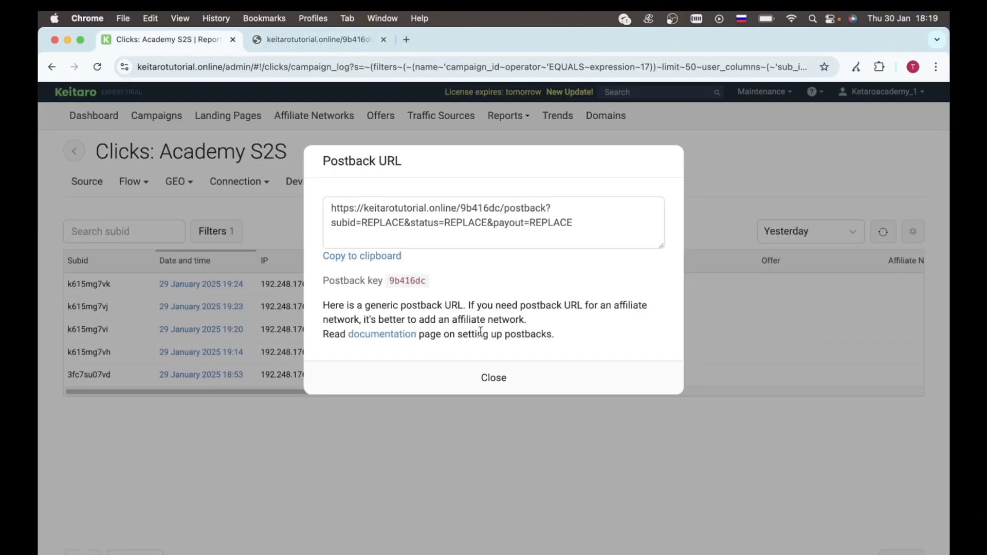
click(441, 398)
double_click(77, 285)
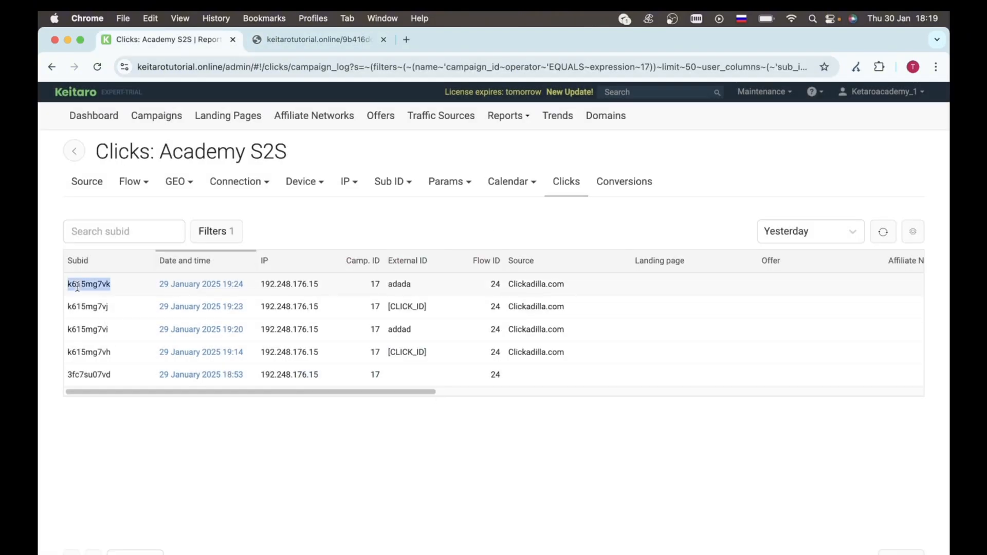
Step: Send the postback with subid k615mg7vk, status sale and payout 100
click(327, 33)
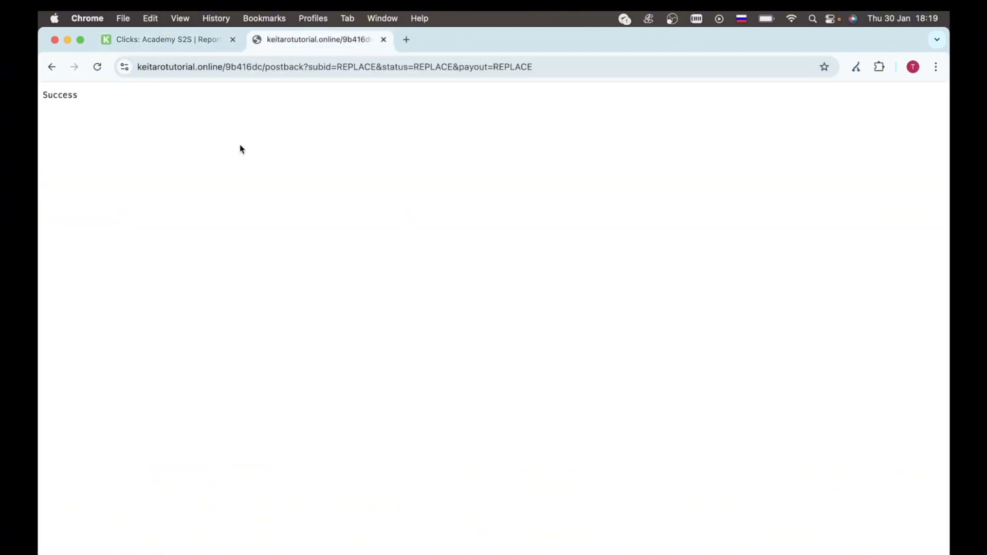
click(399, 67)
click(362, 66)
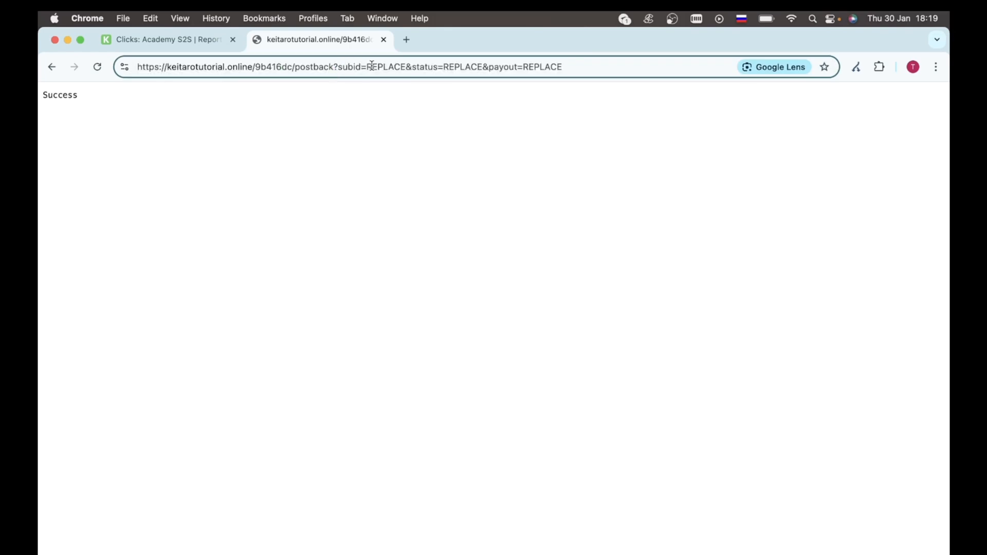
drag(365, 67, 407, 68)
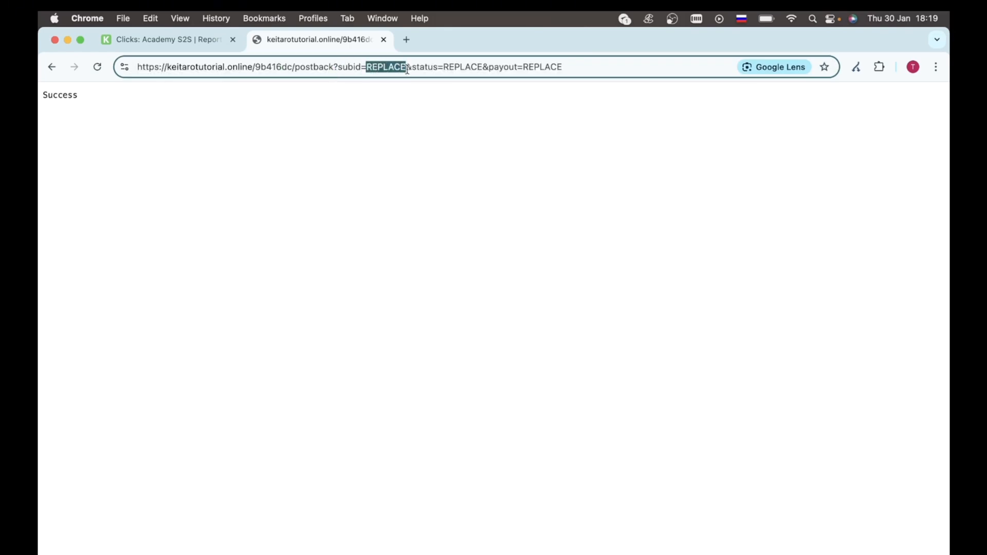
key(super+v)
double_click(488, 67)
key(ctrl+space)
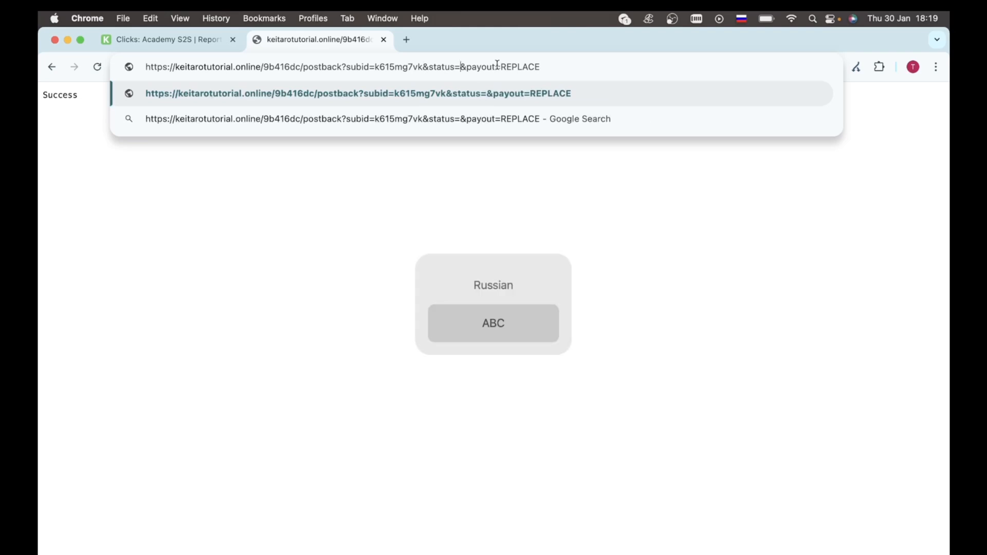
text(sale)
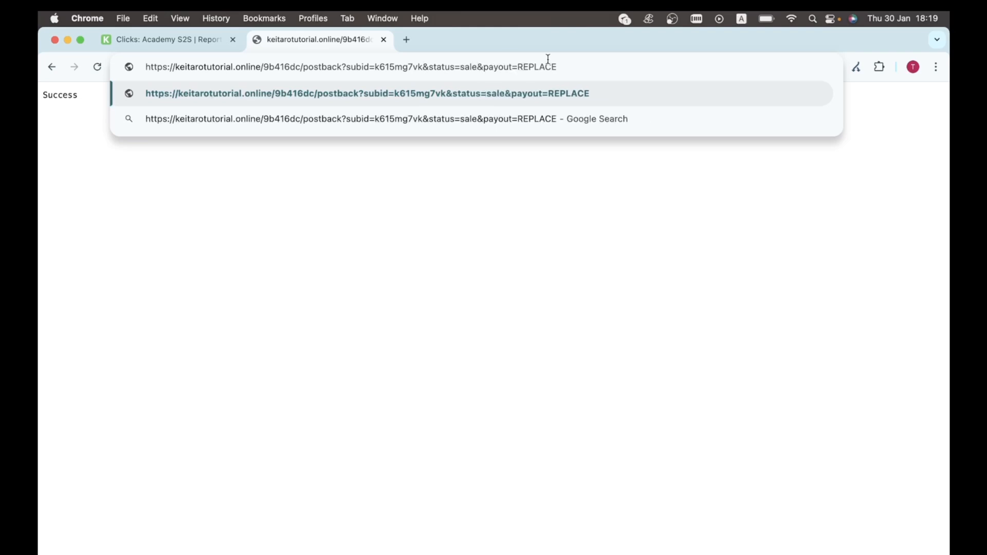
click(563, 67)
key(BackSpace)
key(BackSpace)
key(BackSpace)
key(BackSpace)
key(BackSpace)
key(BackSpace)
key(BackSpace)
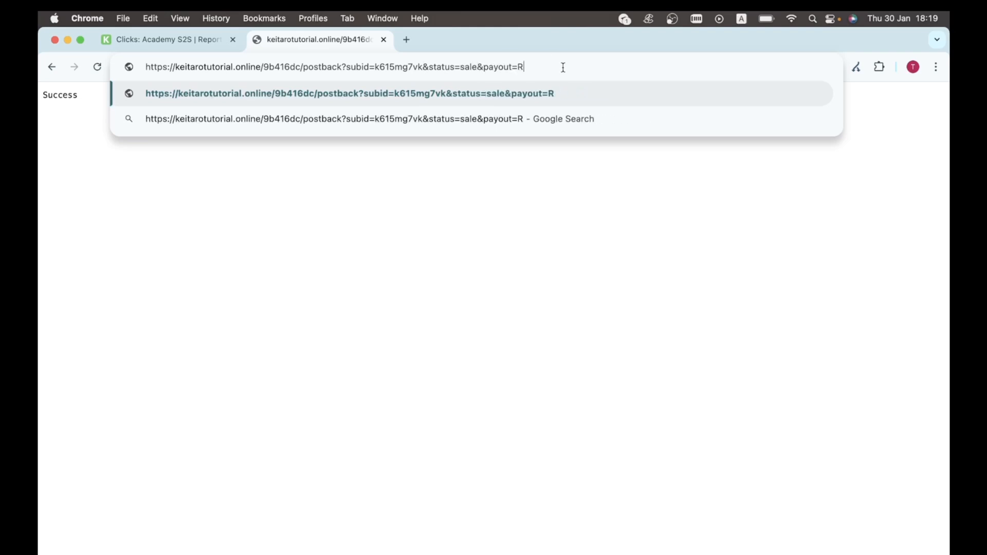
text(100)
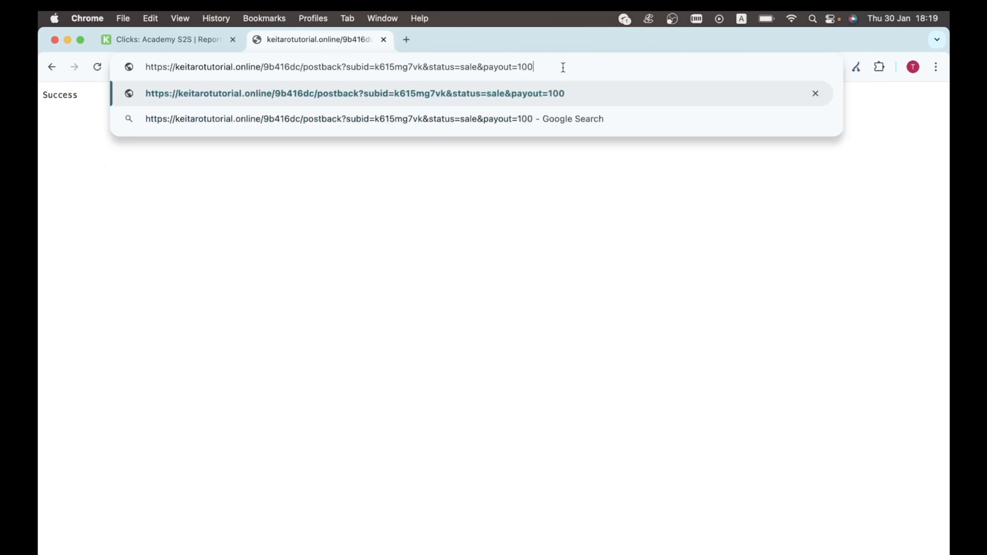
key(Return)
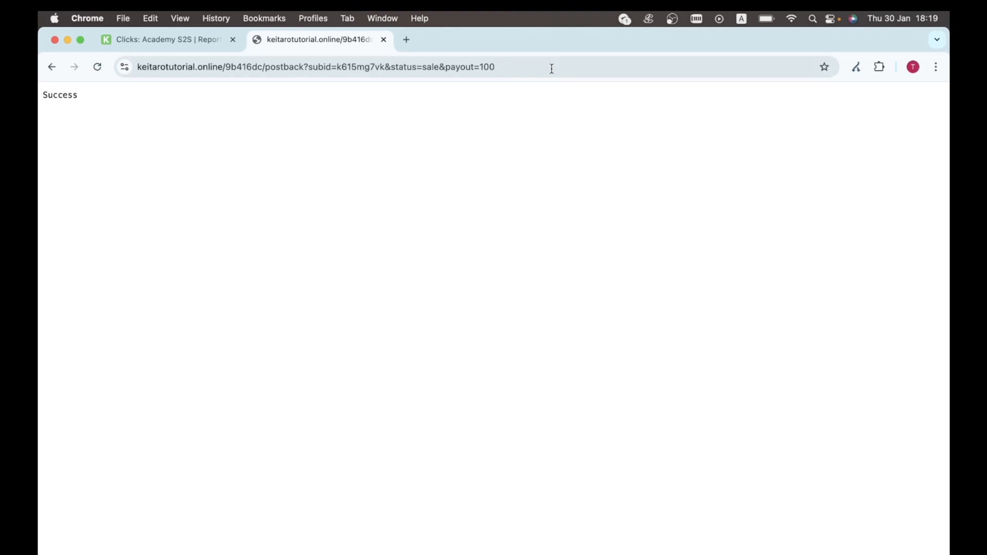
click(206, 43)
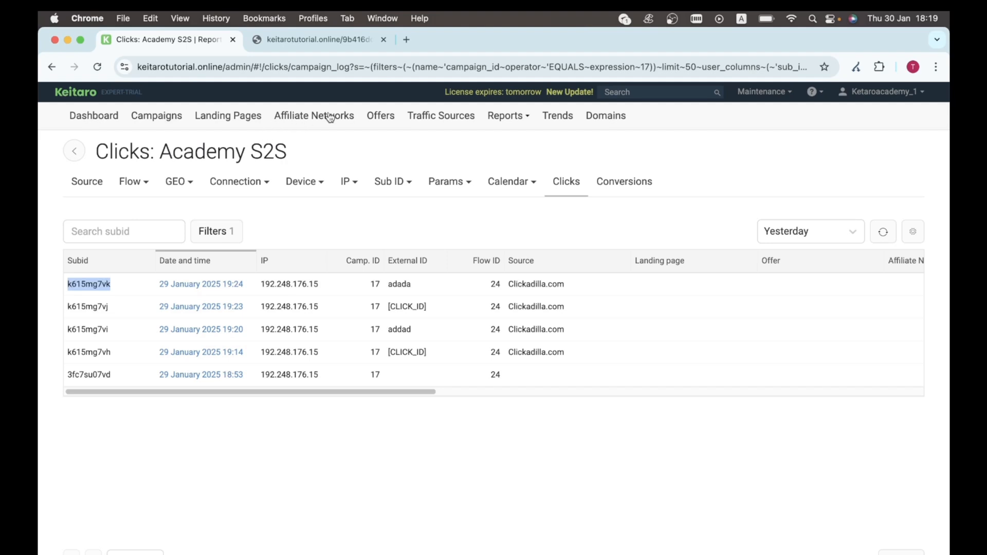
Step: Inspect the Clickadilla.com traffic source's S2S postback URL, closing the editor without saving
click(445, 121)
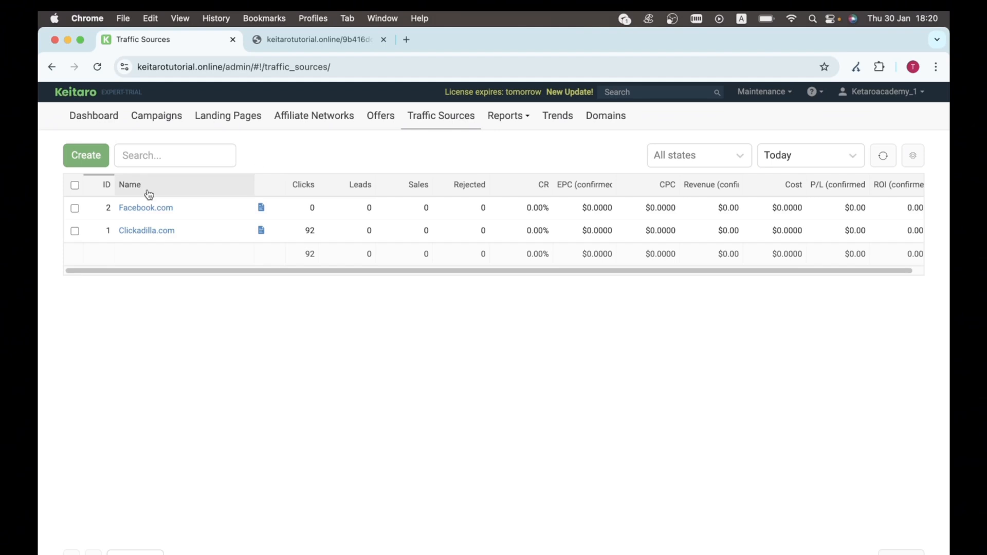
click(144, 234)
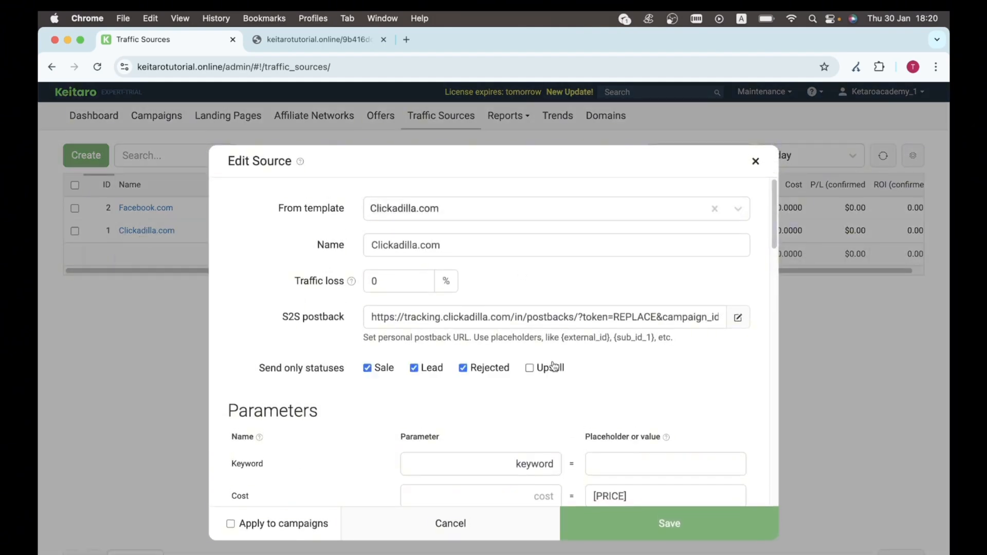
scroll(552, 365, down, 2)
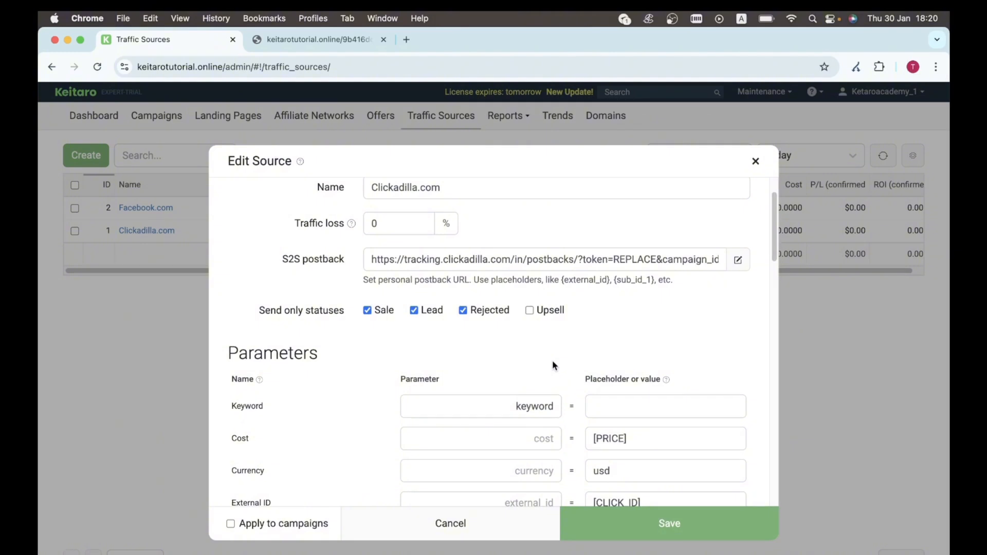
scroll(552, 360, up, 2)
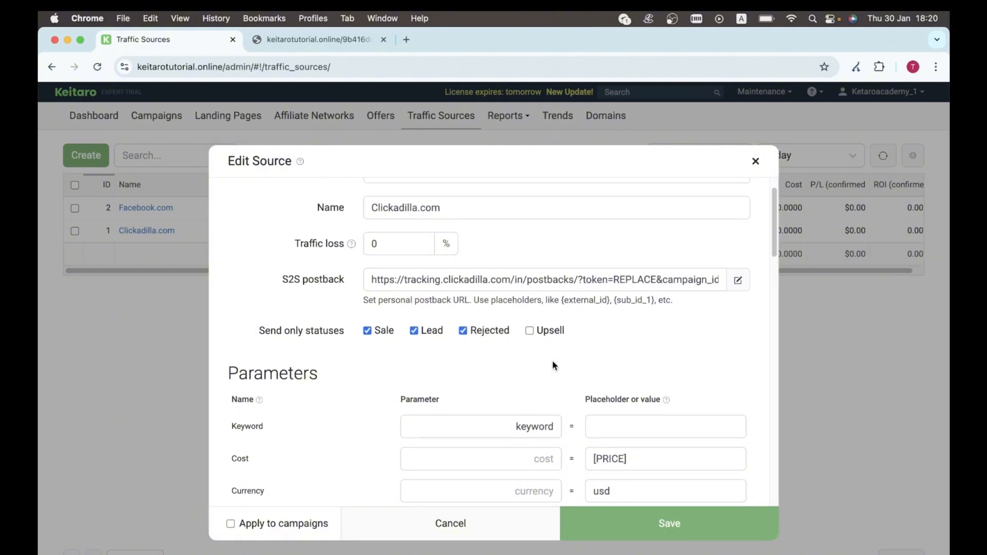
click(528, 307)
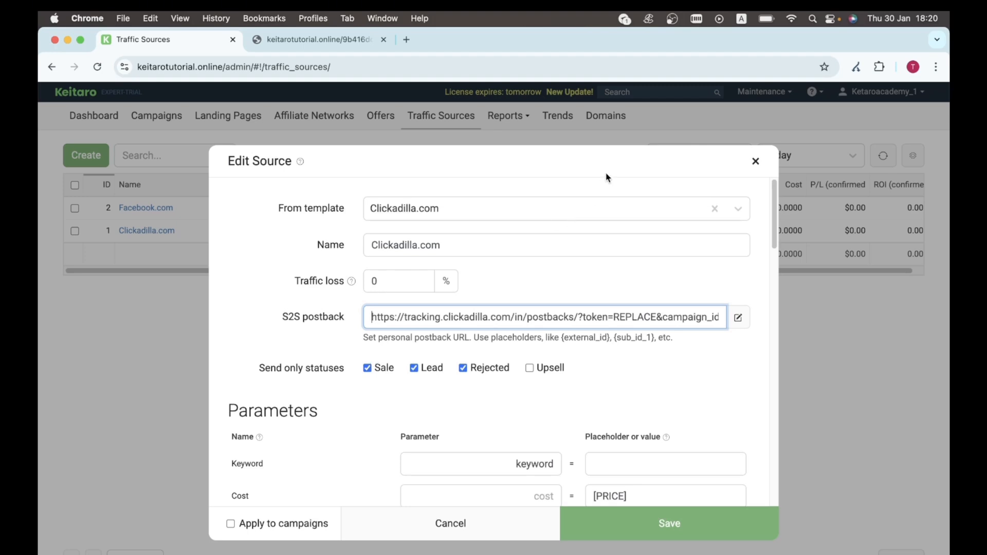
click(753, 160)
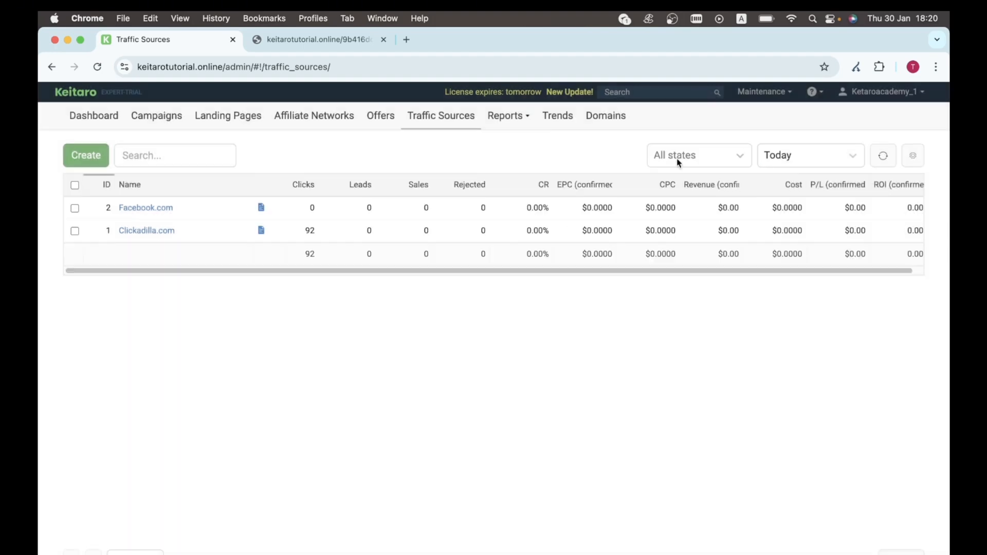
Step: Open the Conversions report and scroll to the Status and Revenue of the $100.00 sale
click(520, 115)
click(531, 193)
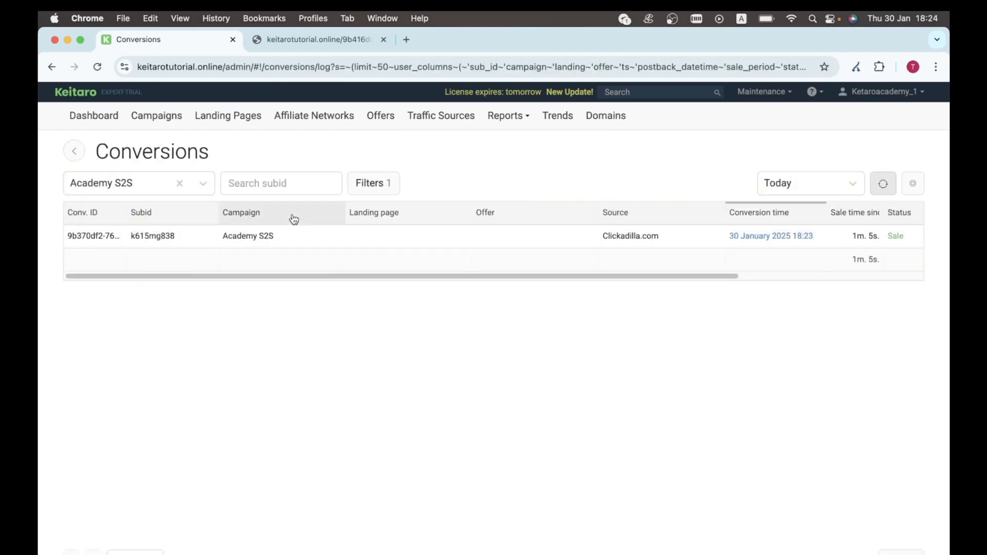
drag(299, 280, 472, 285)
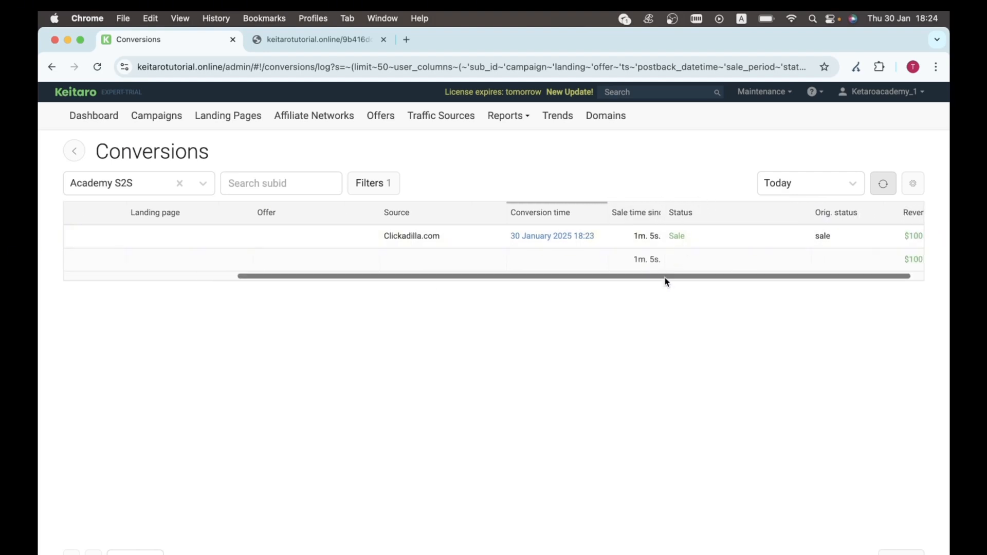
drag(665, 280, 732, 279)
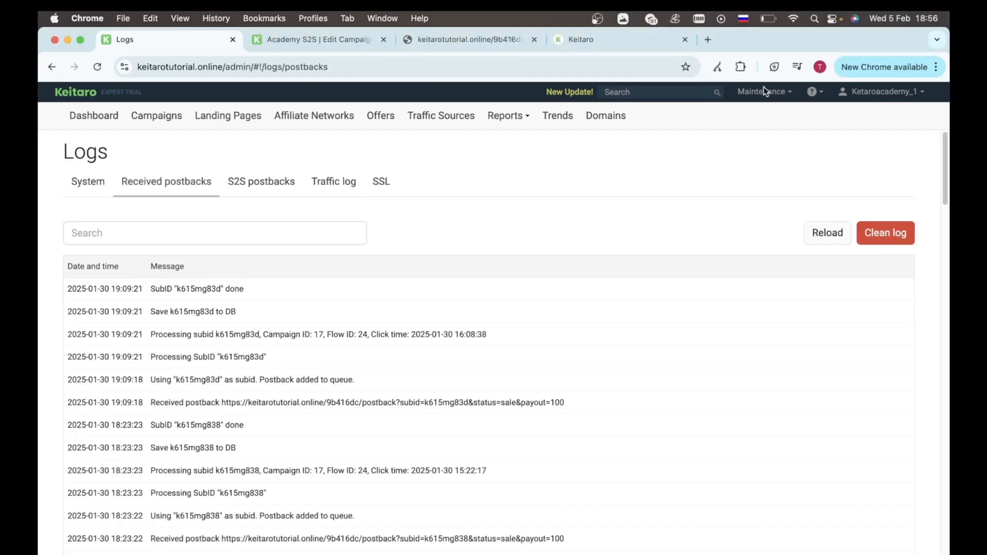
click(762, 92)
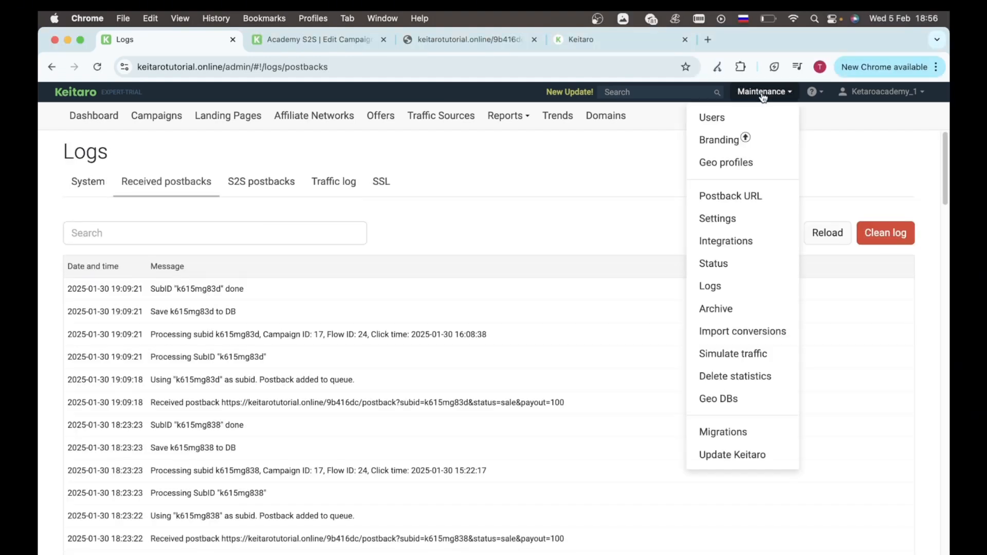
Step: Check the received postback URL and SubID status, then view the sent S2S postbacks log
click(172, 165)
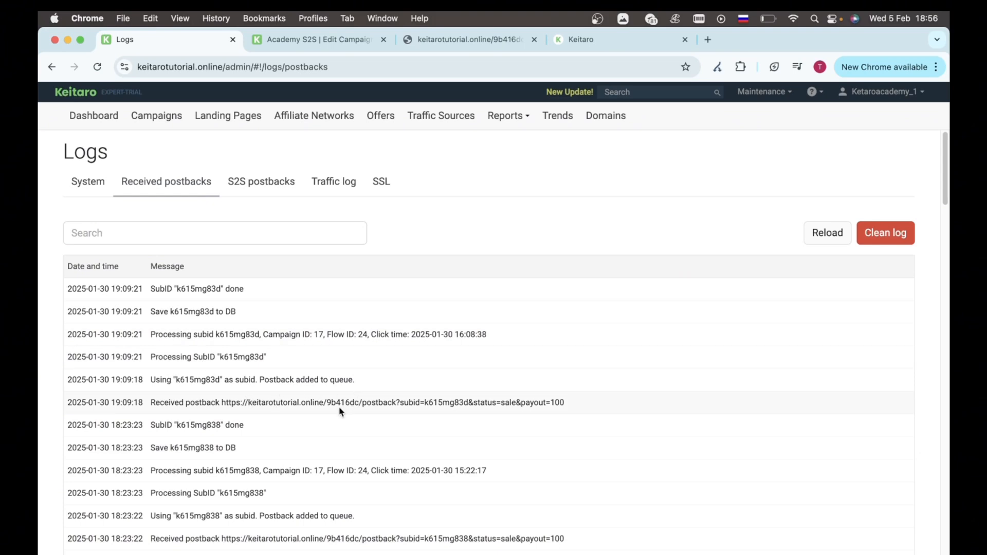
drag(335, 406, 514, 407)
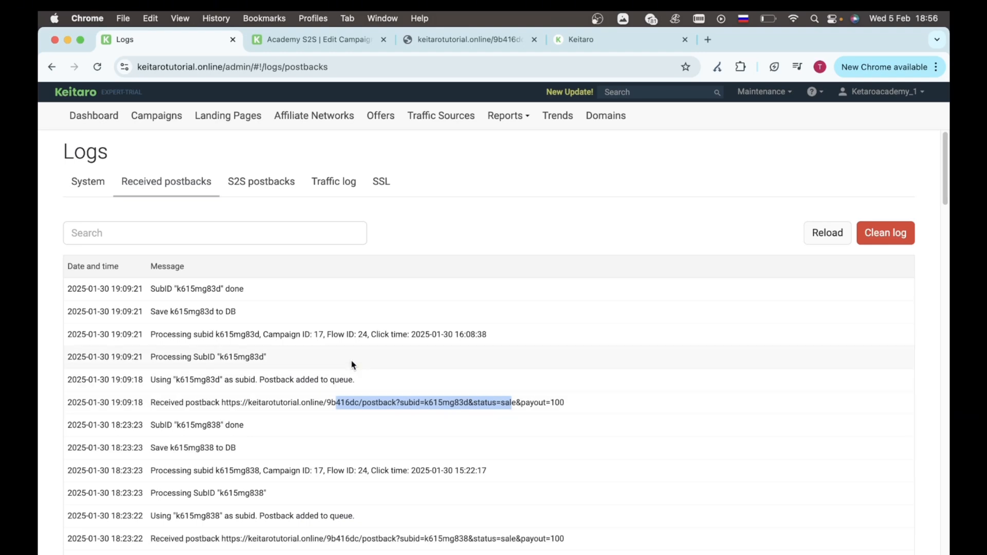
drag(249, 290, 165, 292)
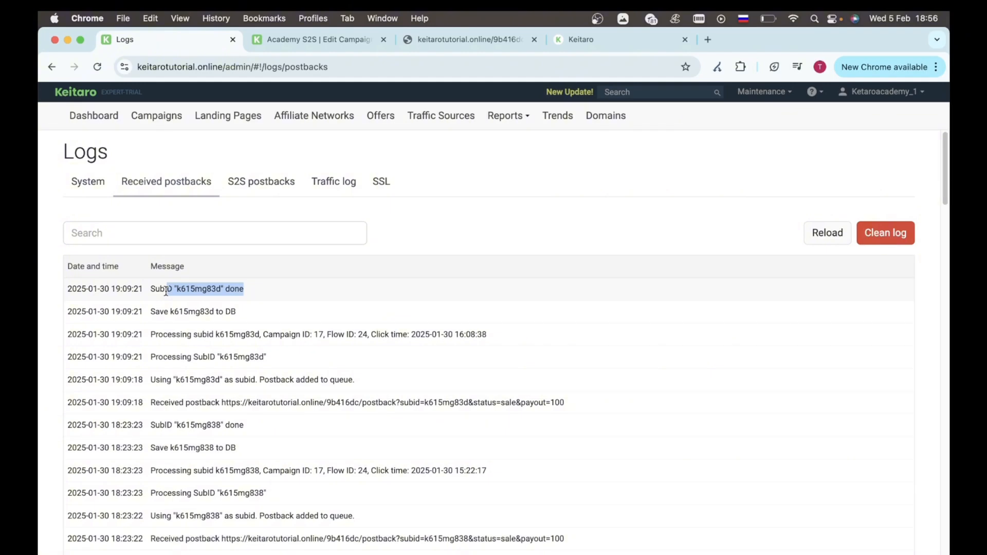
click(260, 187)
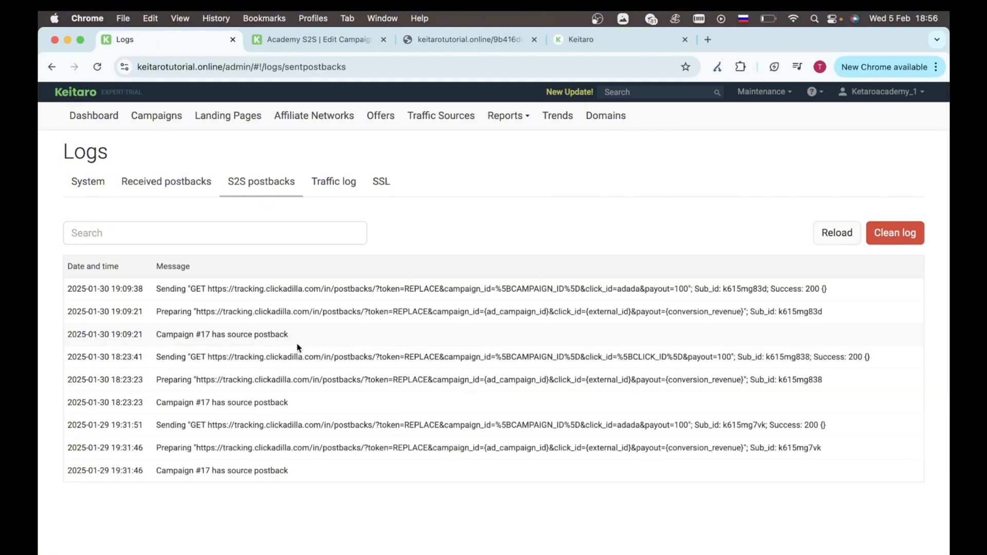
drag(301, 334, 166, 337)
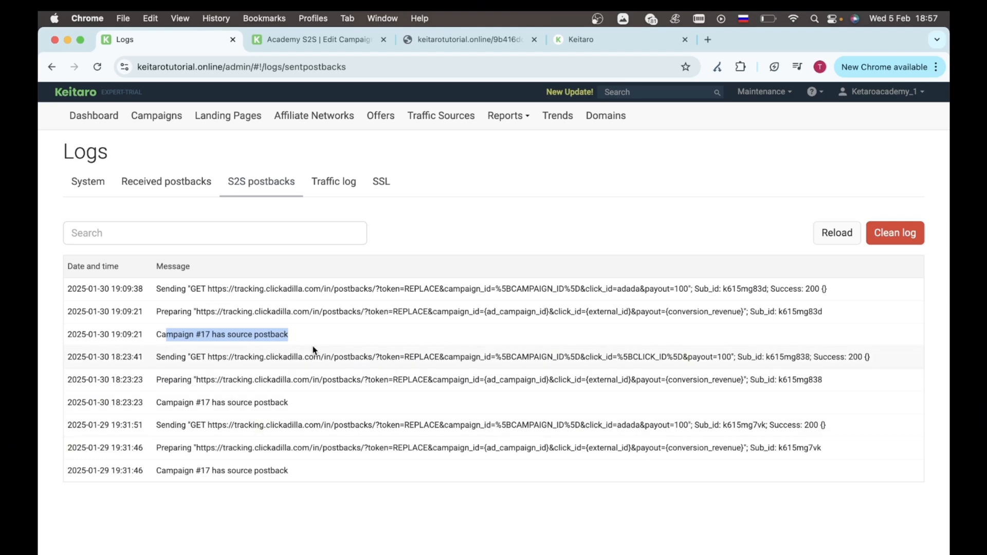
triple_click(298, 308)
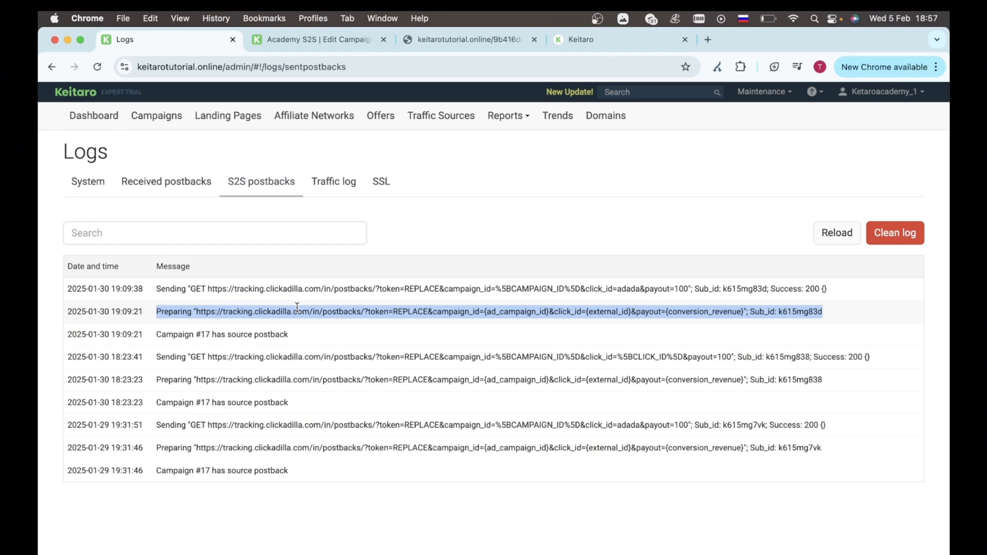
double_click(804, 310)
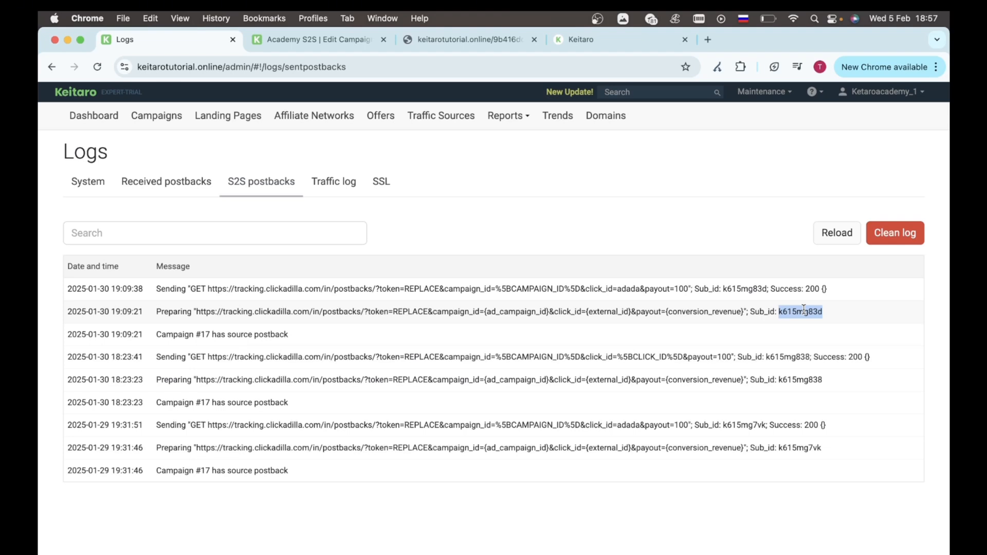
click(367, 312)
drag(367, 312, 427, 314)
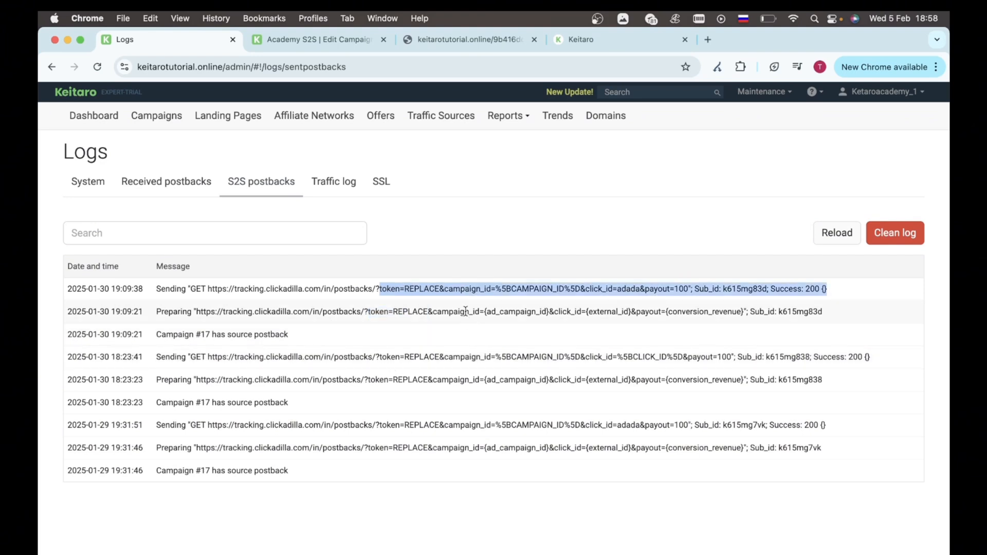
drag(433, 311, 546, 307)
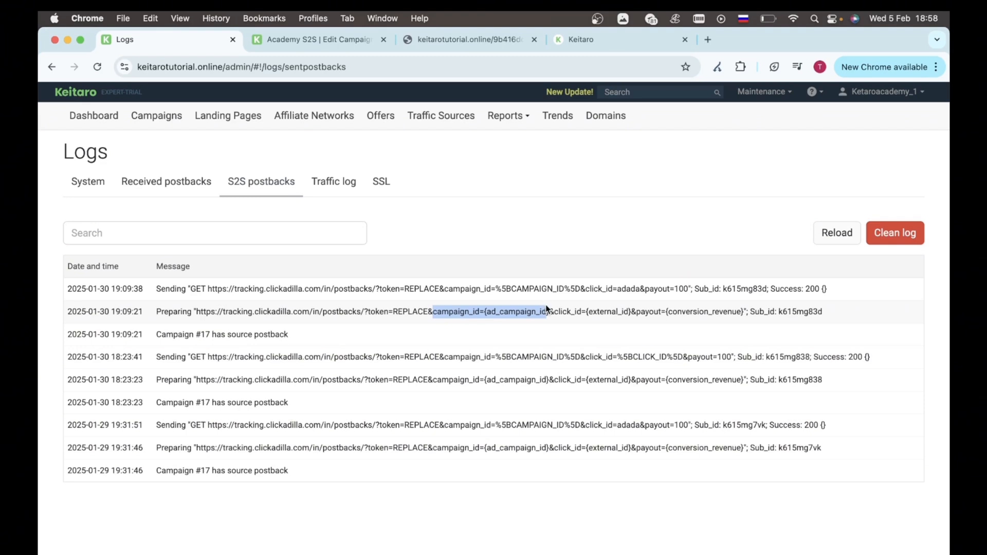
drag(554, 312, 635, 313)
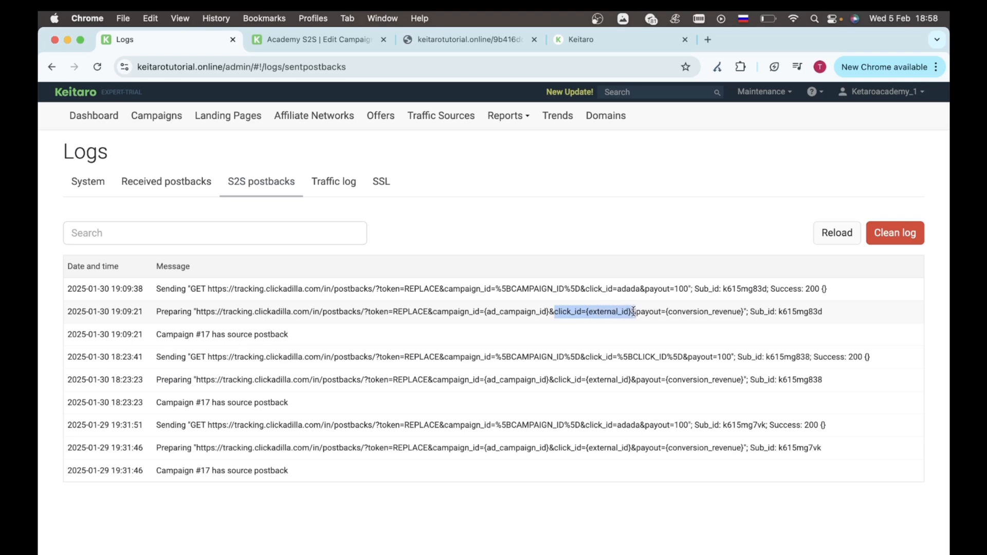
drag(590, 289, 643, 290)
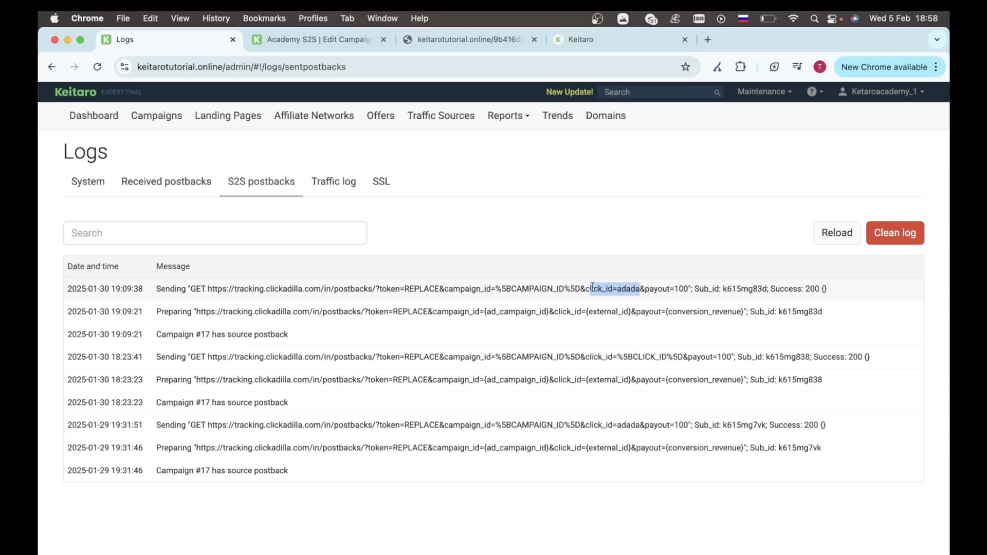
click(624, 288)
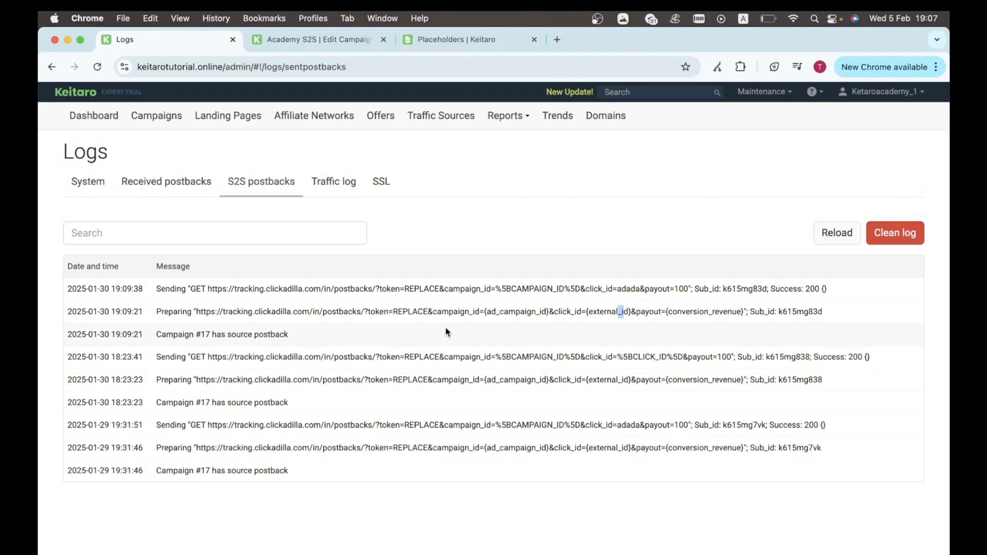
double_click(627, 289)
triple_click(684, 312)
click(683, 312)
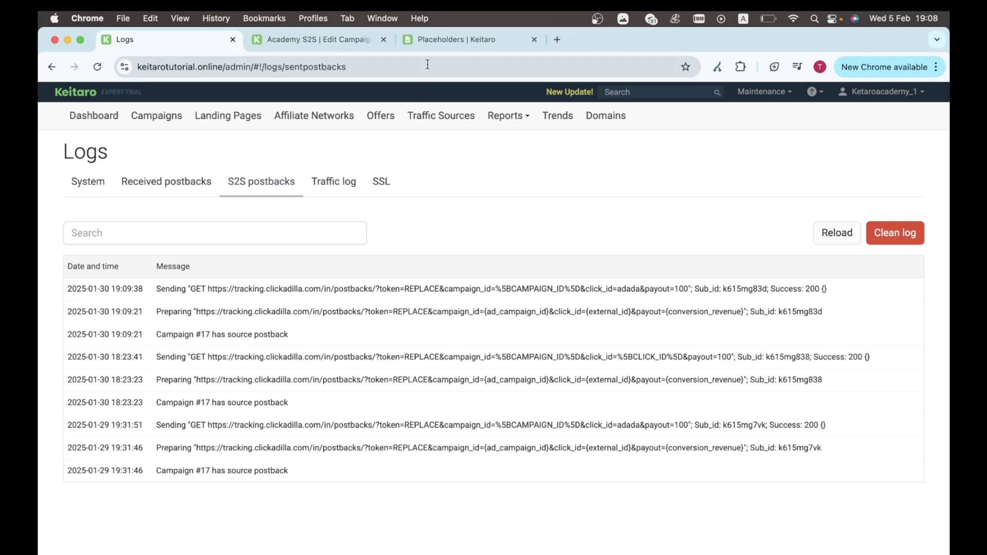
click(453, 44)
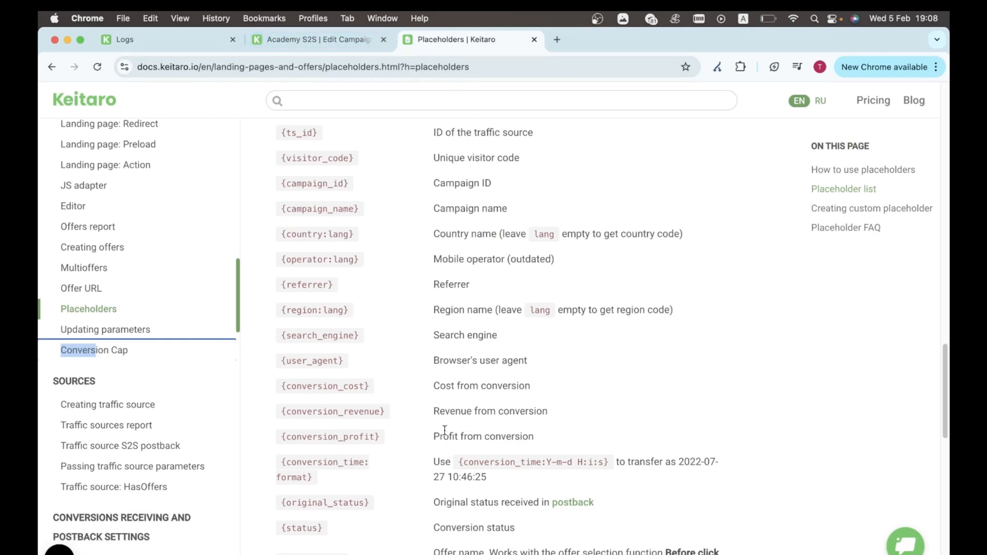
drag(387, 411, 282, 411)
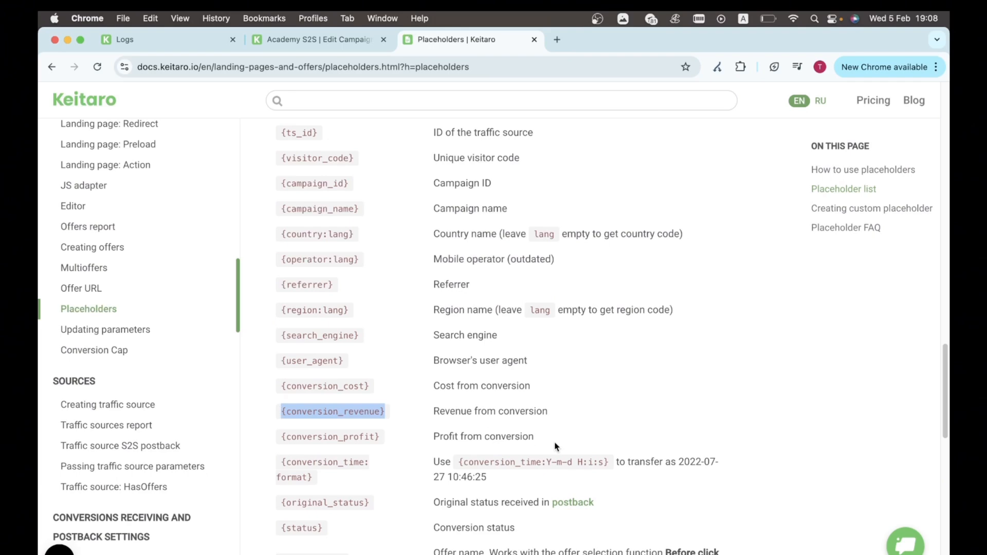
click(535, 413)
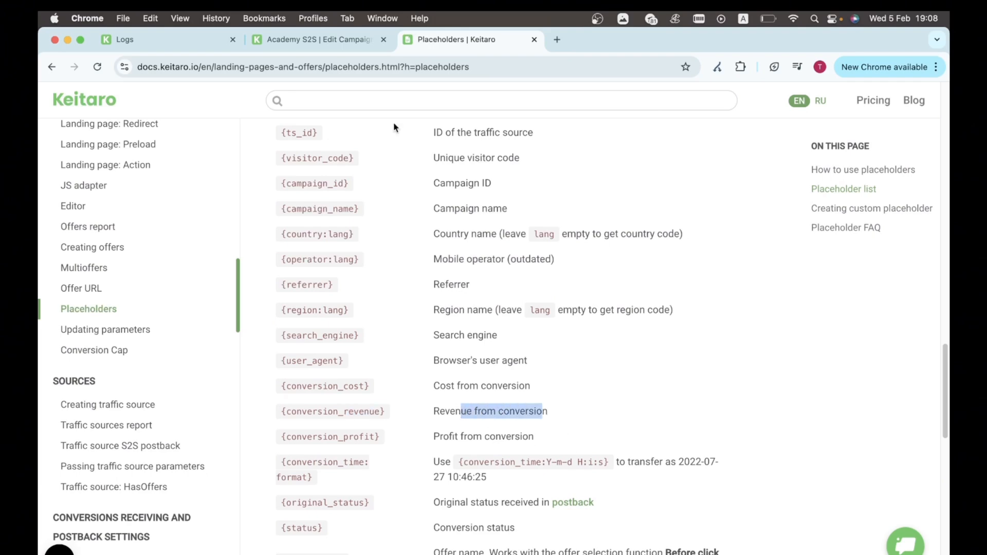
key(super+1)
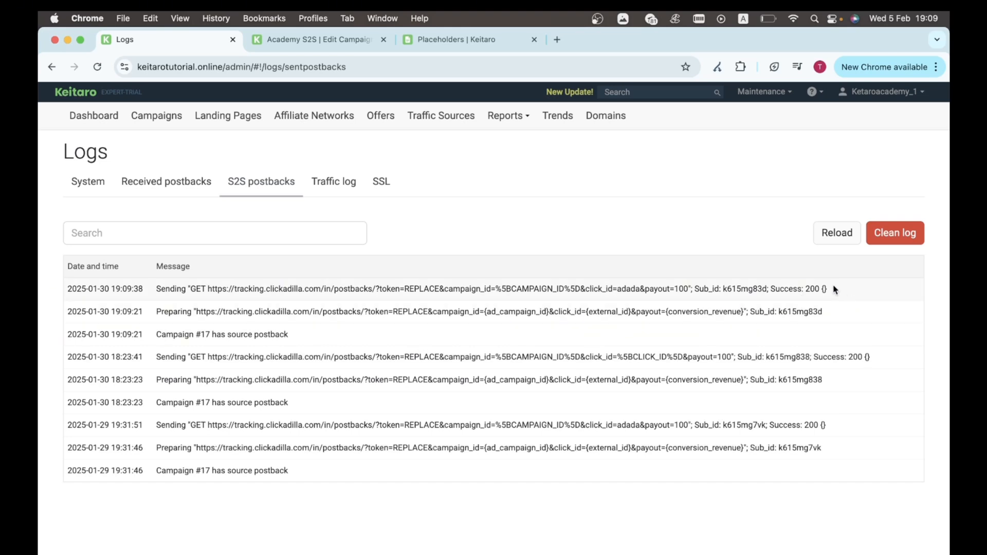
Step: Check the first postback's Success: 200 result, then go back to the Traffic Sources list
drag(831, 288, 775, 287)
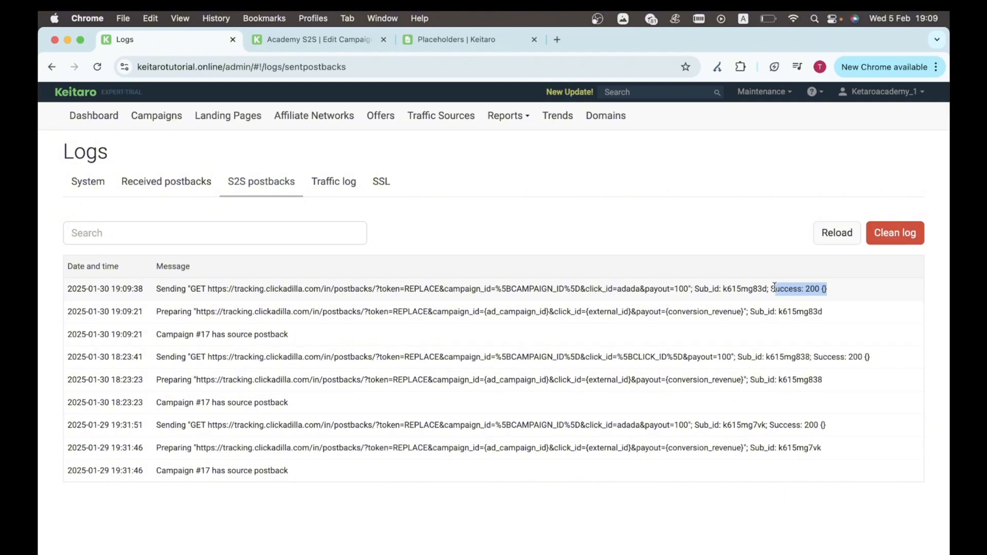
drag(775, 288, 771, 288)
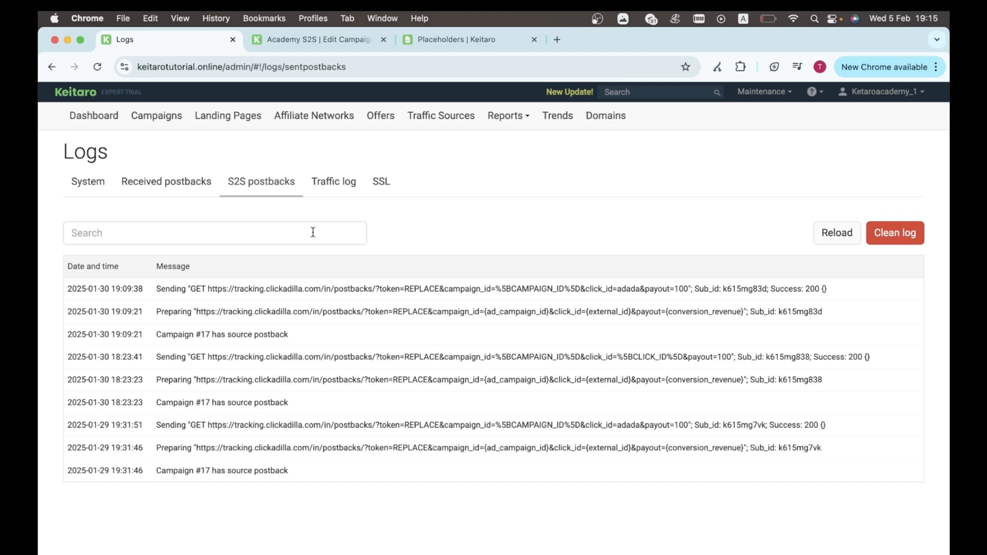
click(436, 126)
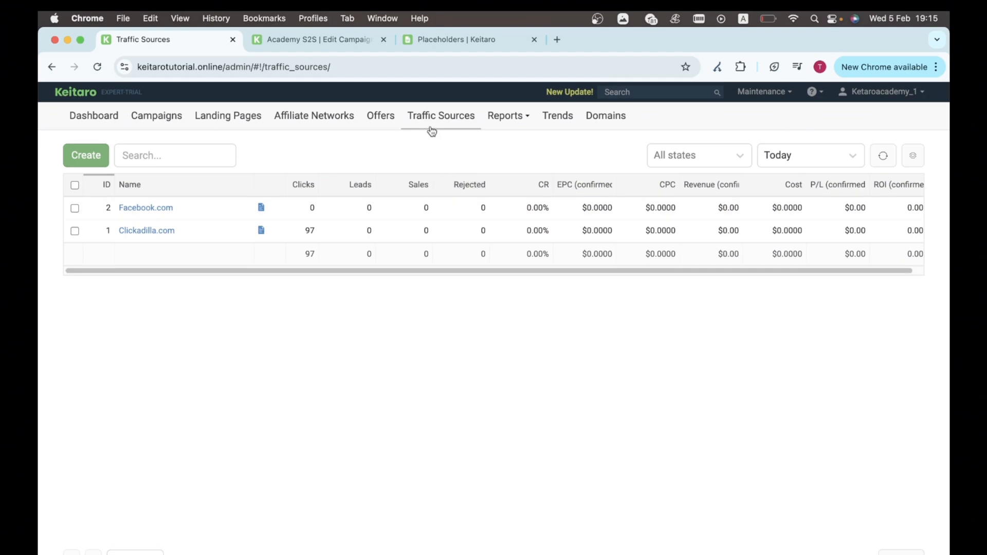
Step: Open a blank Create Source dialog from the Traffic Sources page
key(super+Tab)
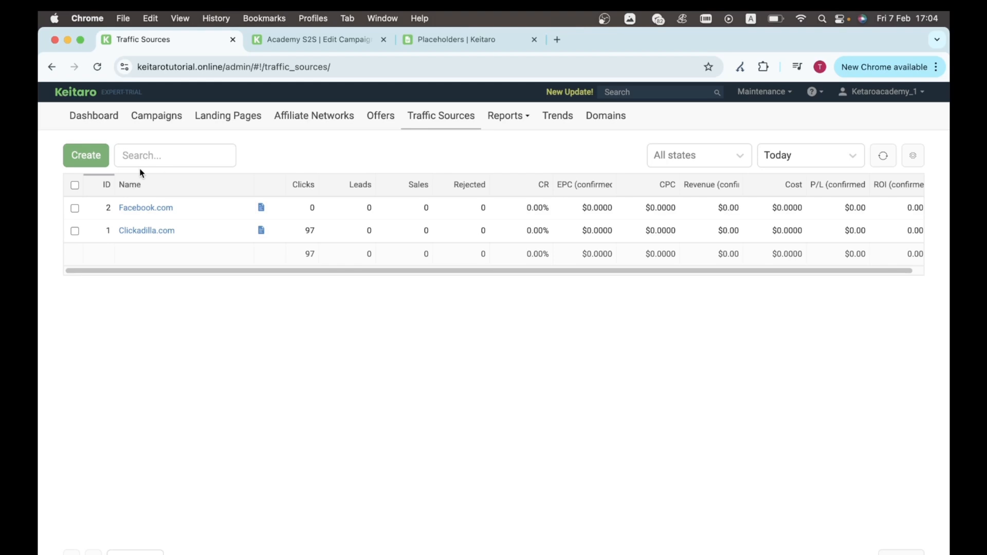
click(90, 158)
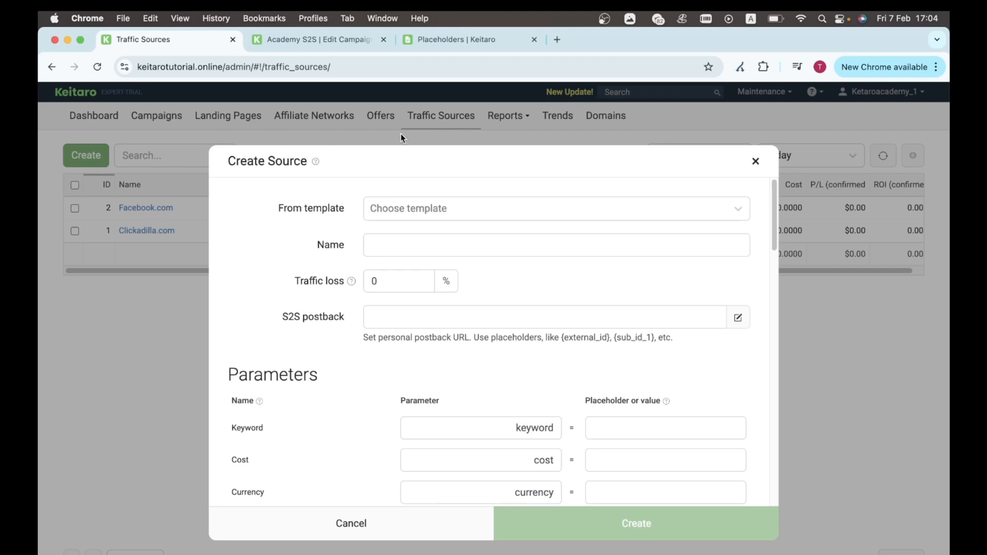
Step: Name the new source 'Random template' without picking a template
click(423, 208)
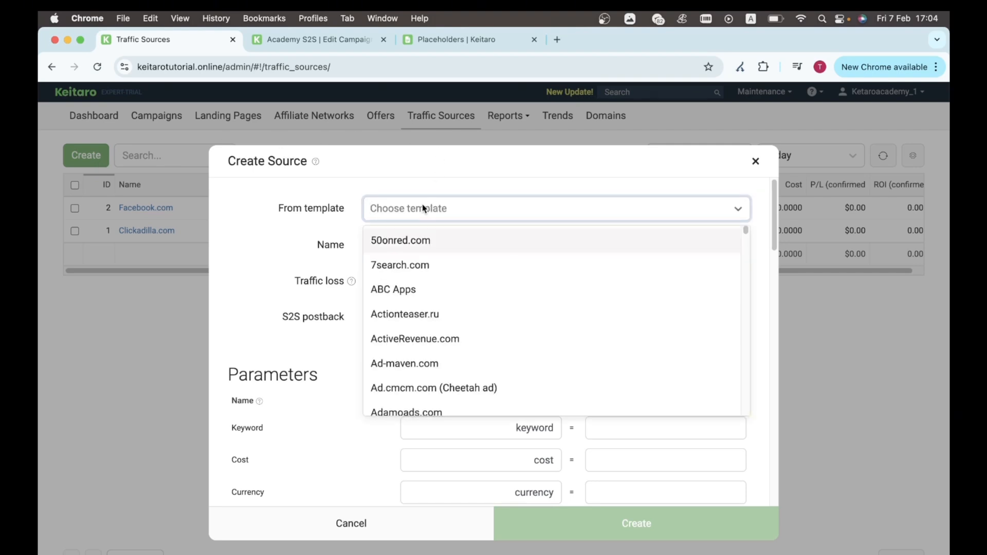
click(237, 261)
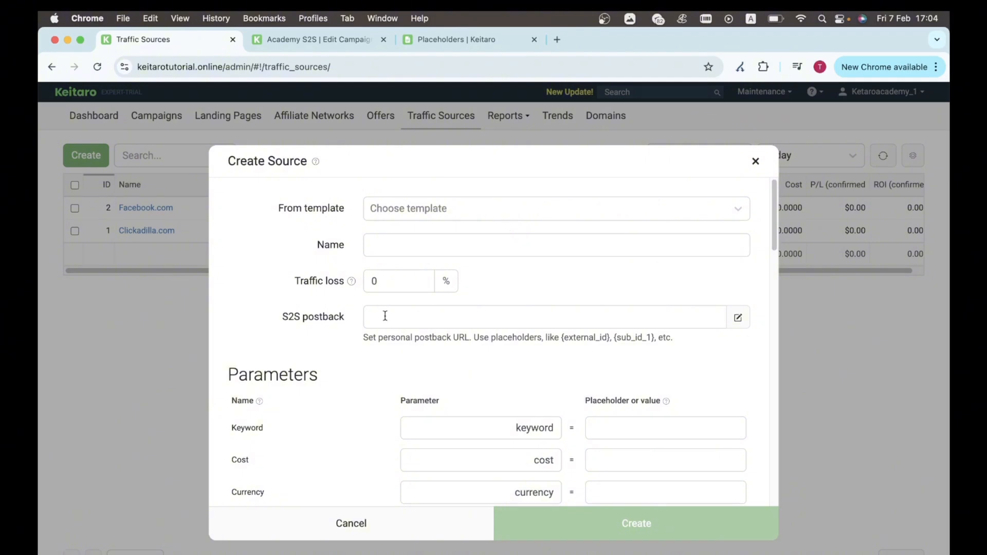
scroll(402, 373, down, 3)
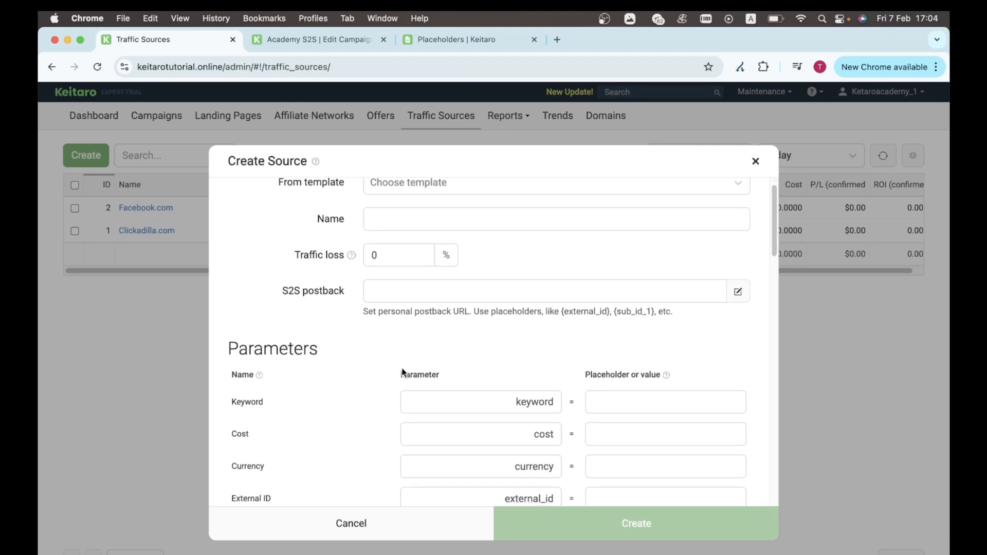
scroll(430, 439, up, 3)
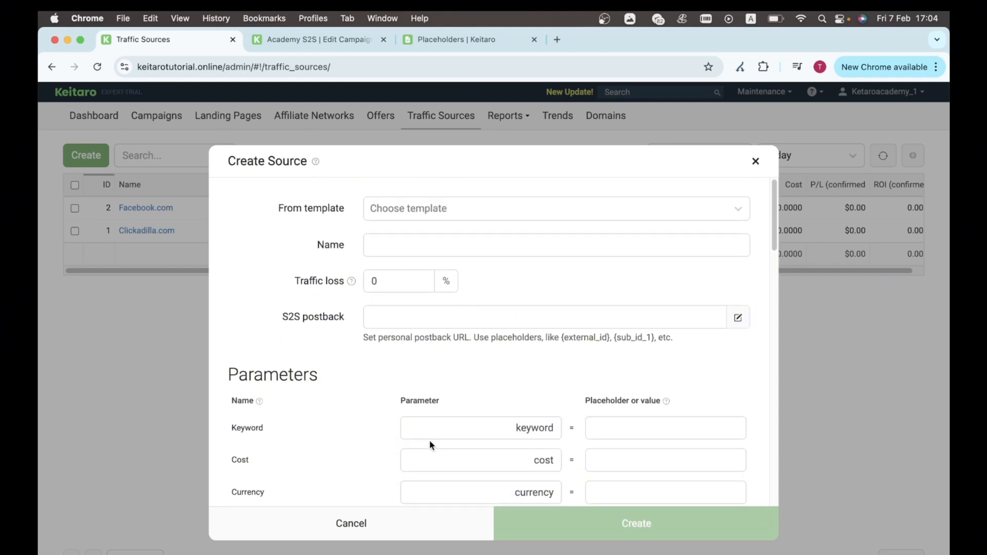
scroll(430, 439, down, 2)
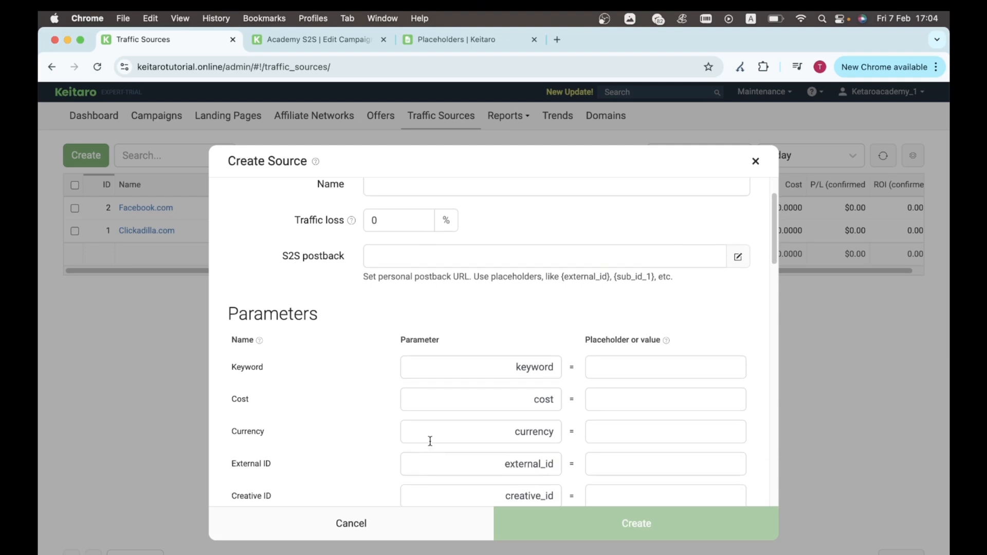
scroll(430, 441, up, 2)
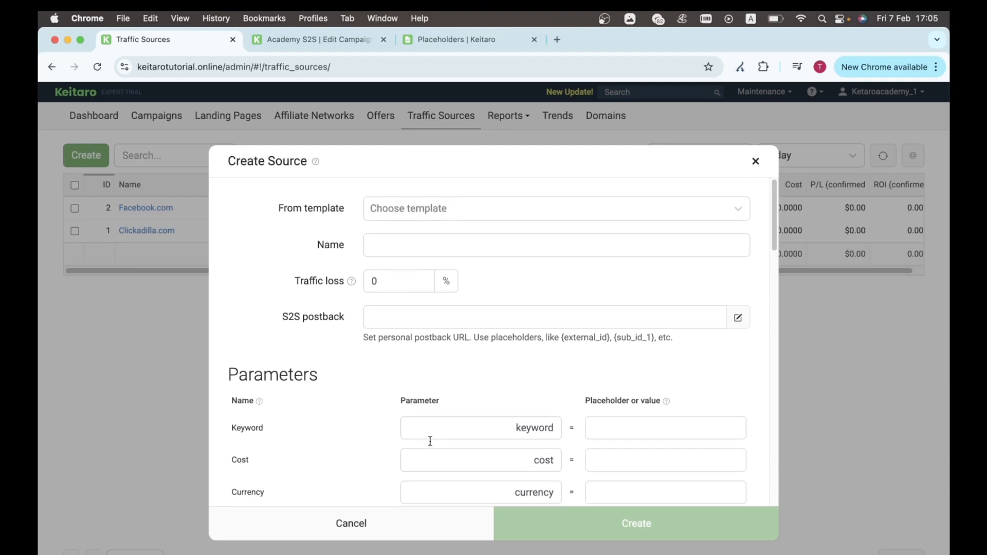
click(389, 249)
text(Random template)
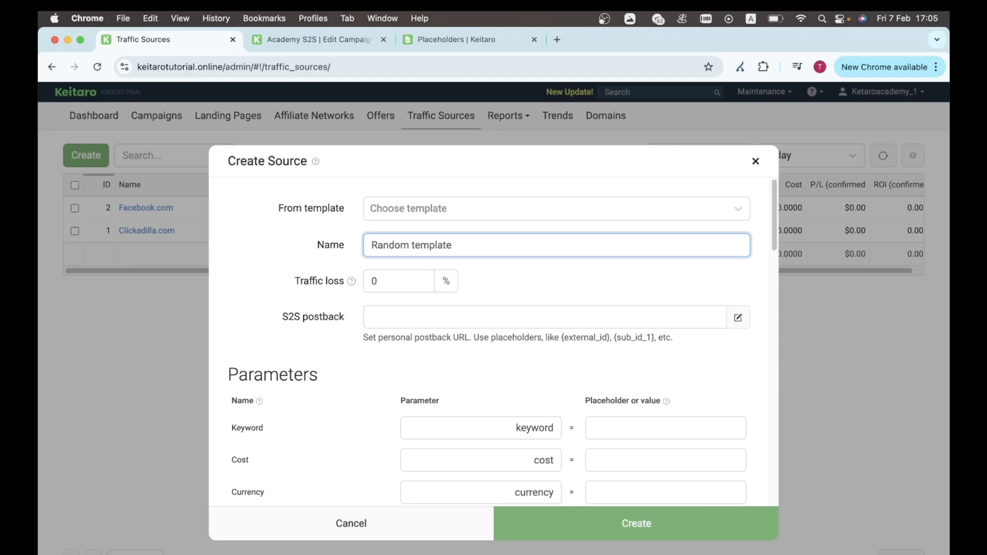
Step: Scroll down to the Parameters rows and bring forward the Pages notes listing source labels
scroll(427, 353, down, 3)
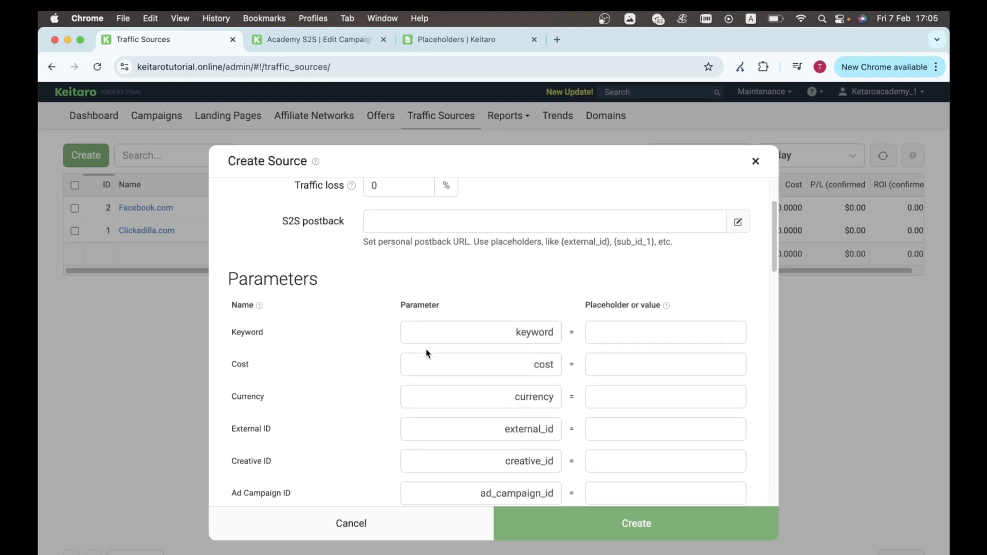
scroll(426, 354, down, 2)
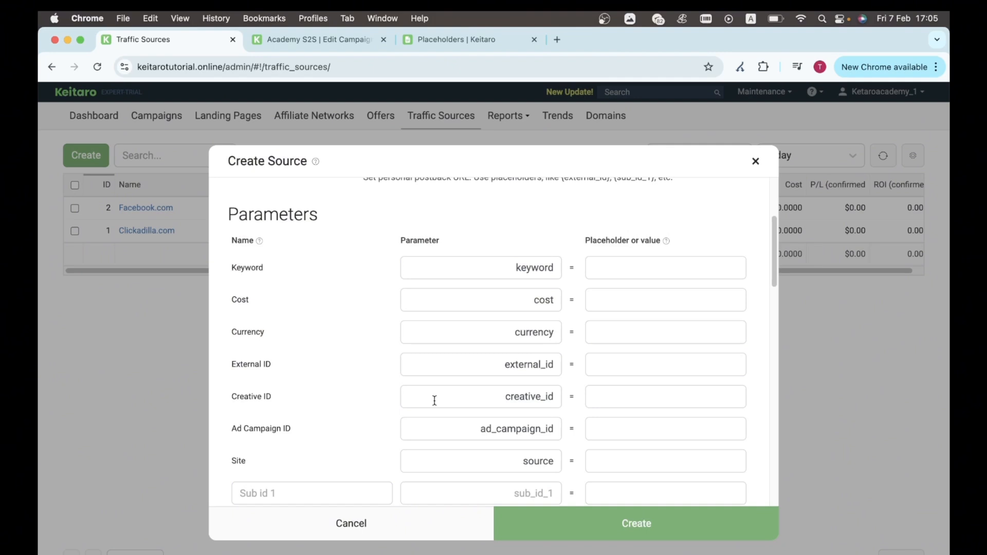
click(420, 546)
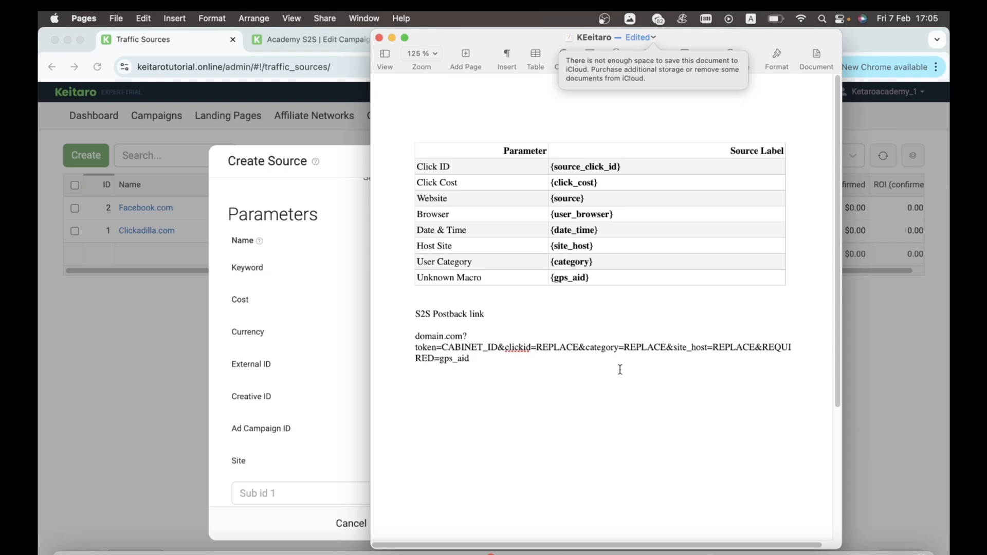
Step: Review the notes' labels for Click ID, Click Cost, Website and other rows, then return to the form
double_click(613, 347)
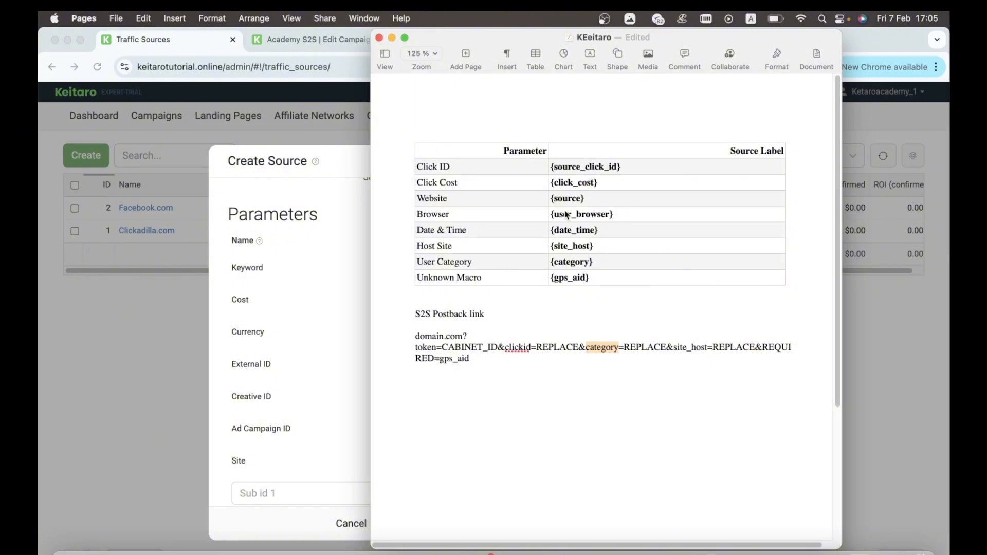
double_click(459, 166)
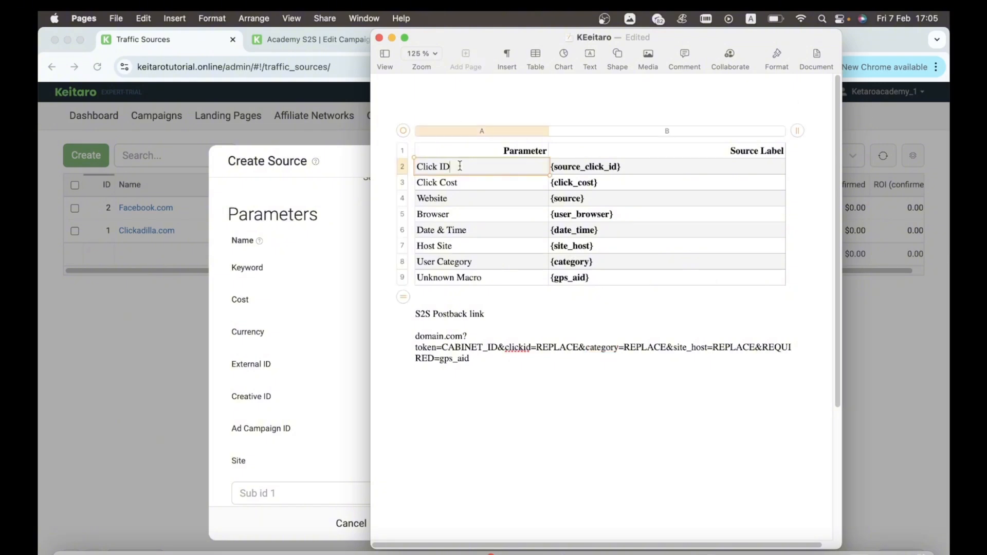
click(615, 166)
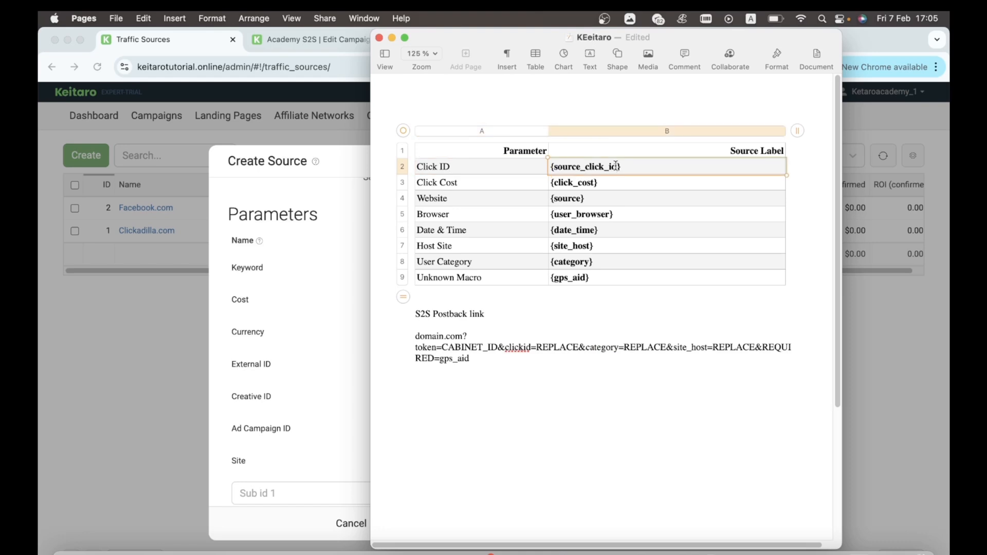
click(487, 188)
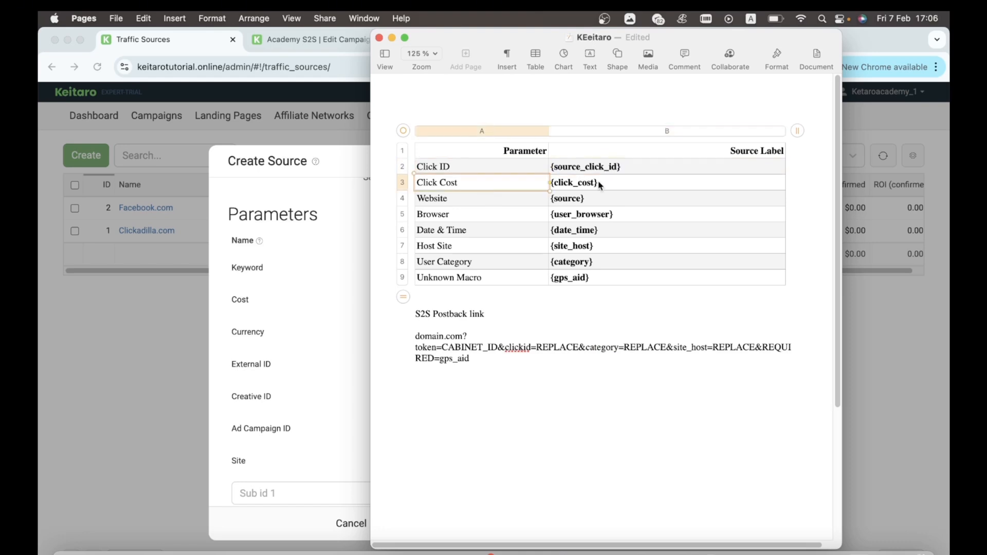
click(447, 217)
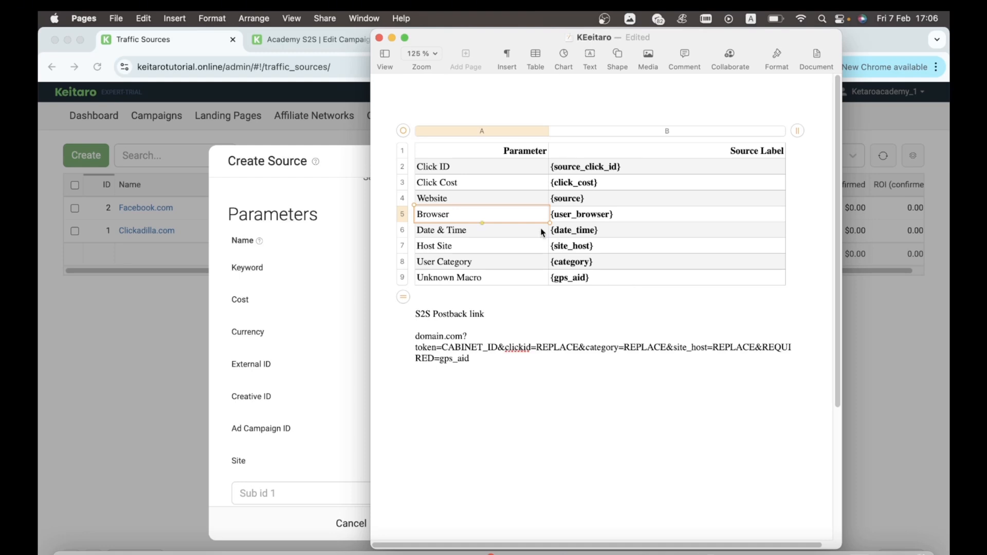
click(464, 199)
click(594, 202)
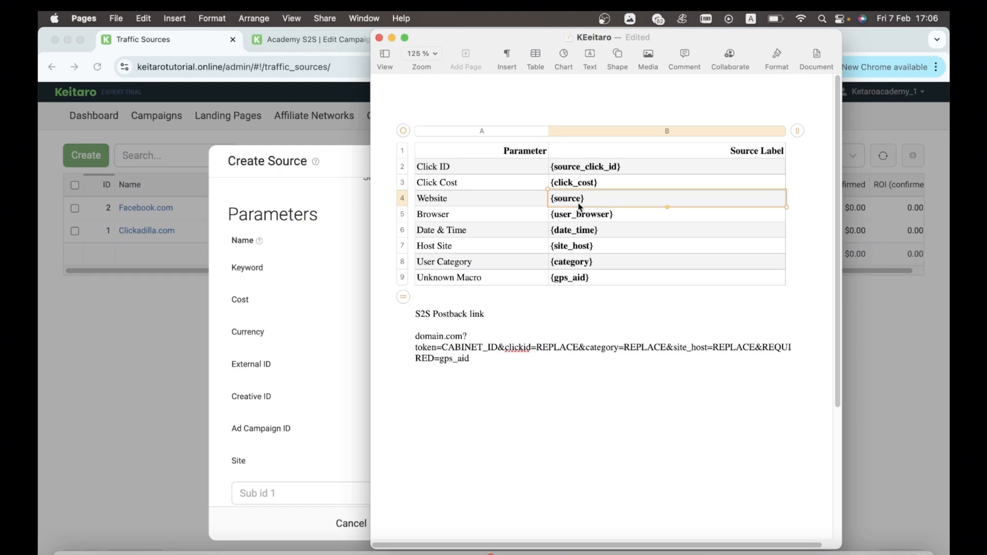
double_click(462, 244)
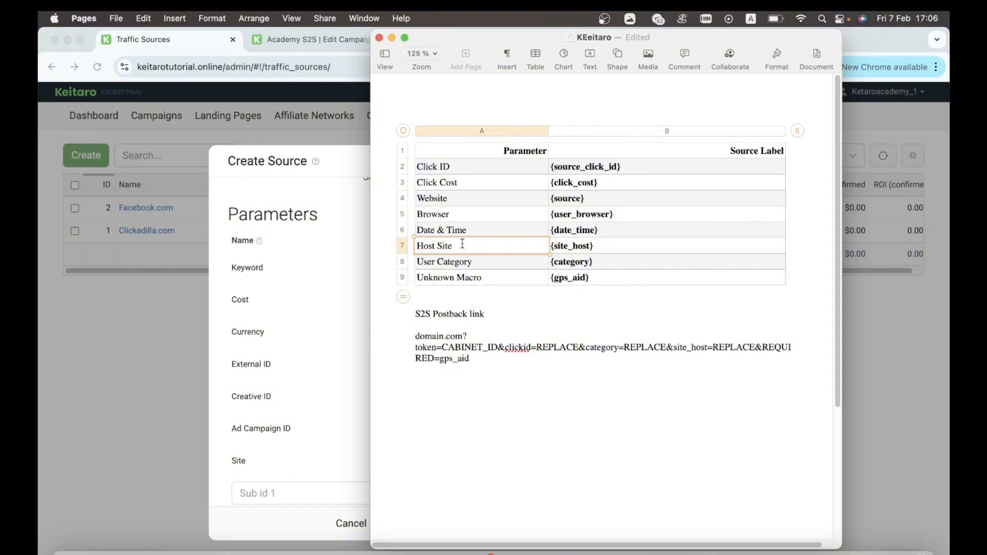
click(459, 266)
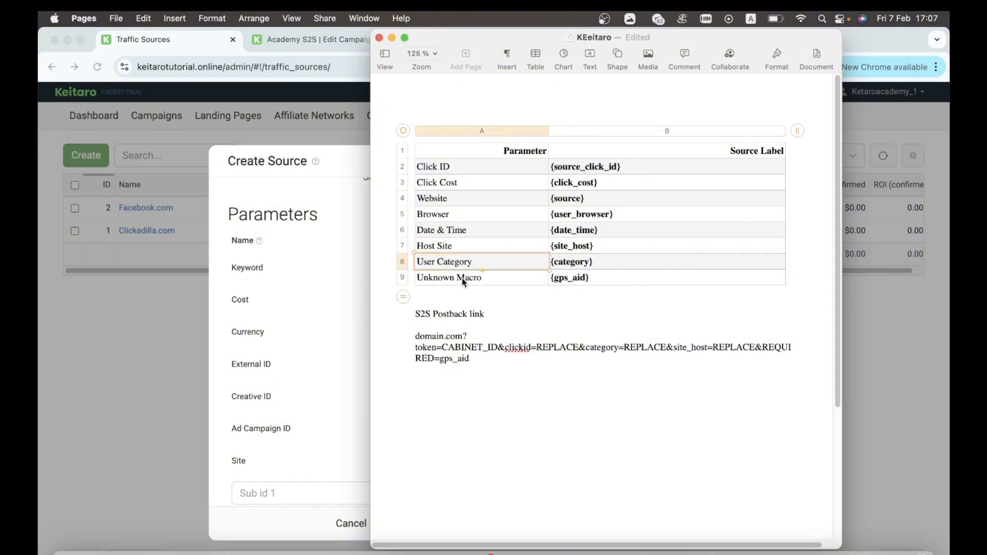
click(462, 278)
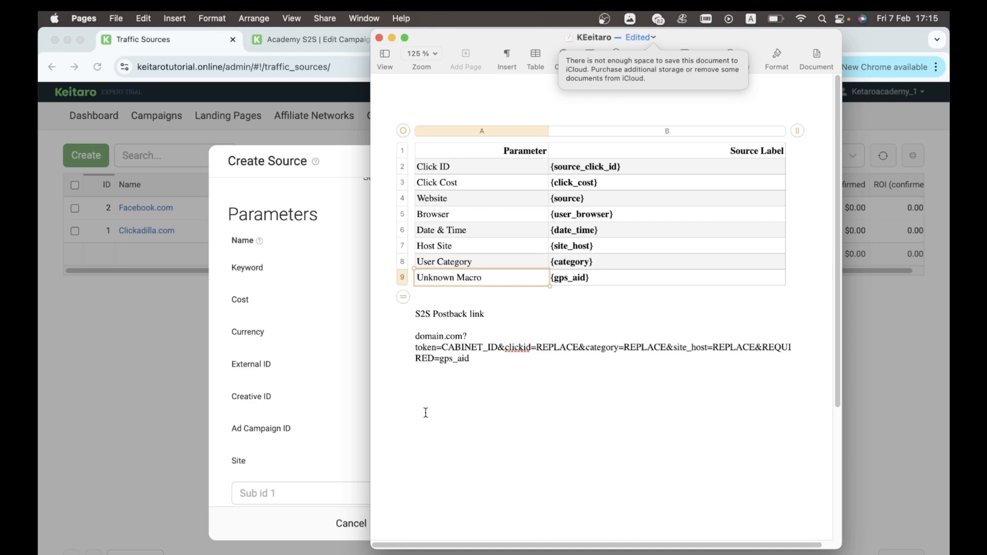
click(308, 294)
double_click(514, 264)
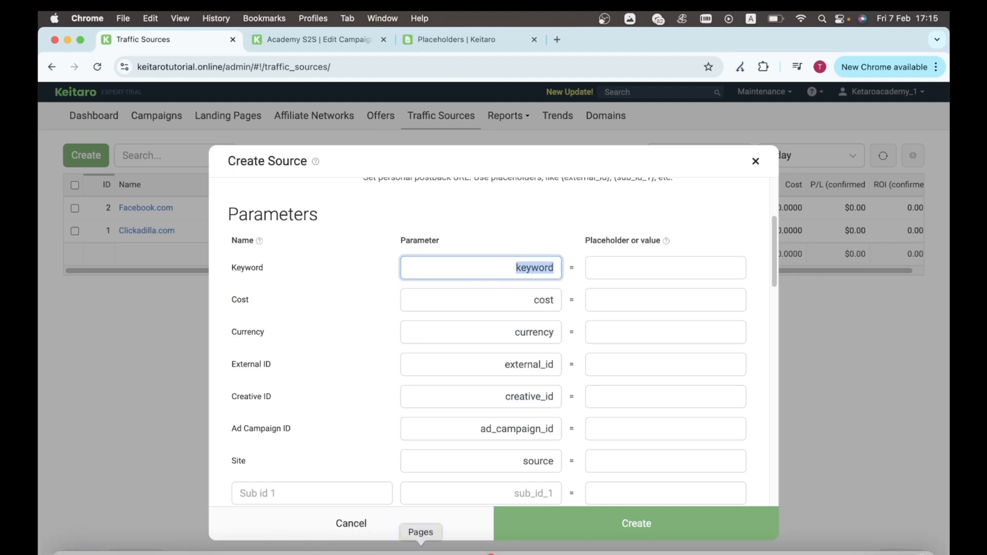
Step: Copy {click_cost} from the notes into the Cost placeholder
click(419, 544)
click(645, 170)
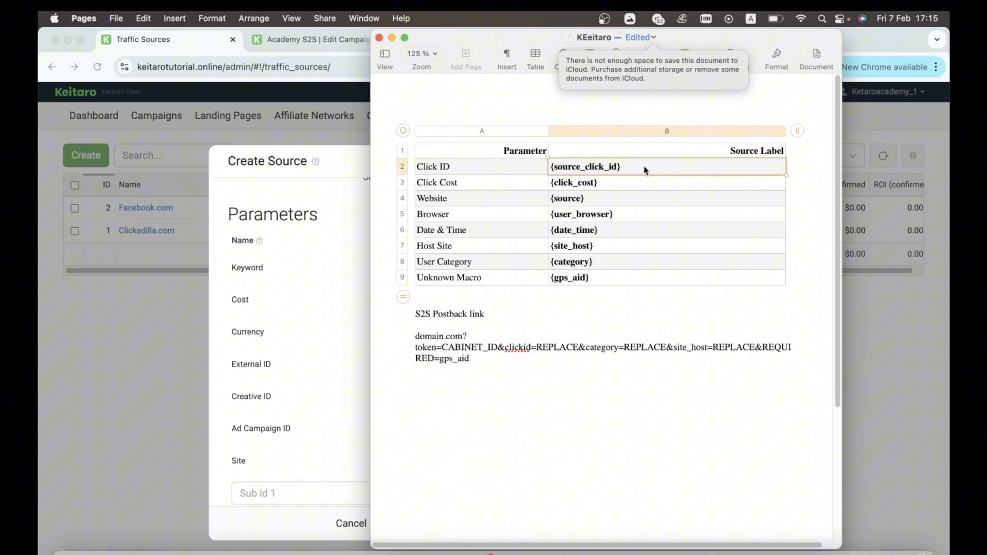
drag(519, 37, 765, 73)
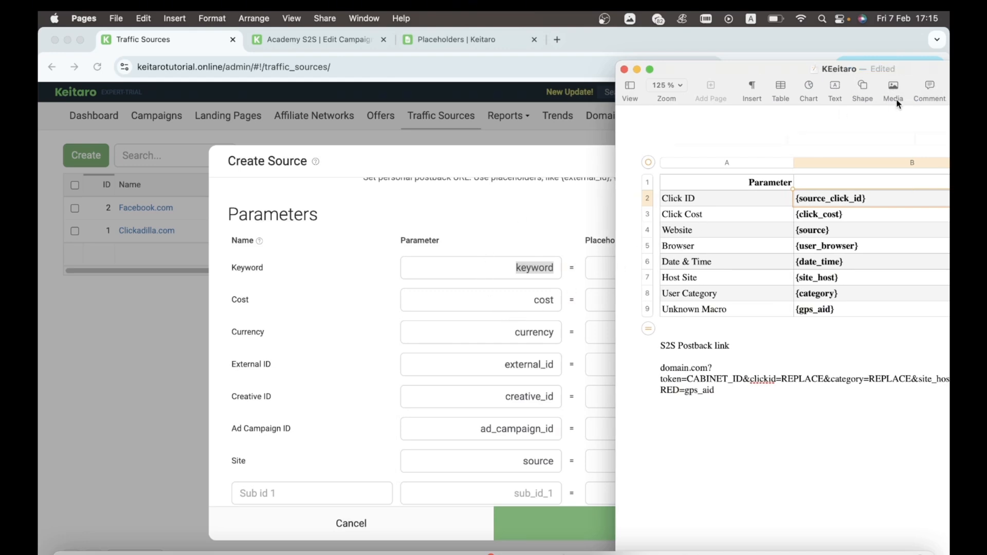
drag(775, 69, 646, 71)
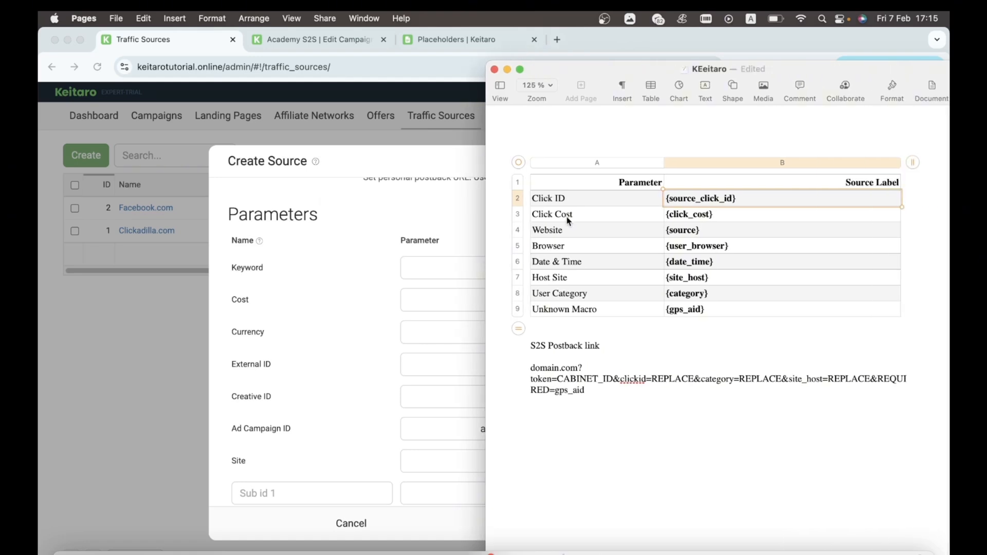
click(689, 214)
double_click(688, 212)
key(cmd+c)
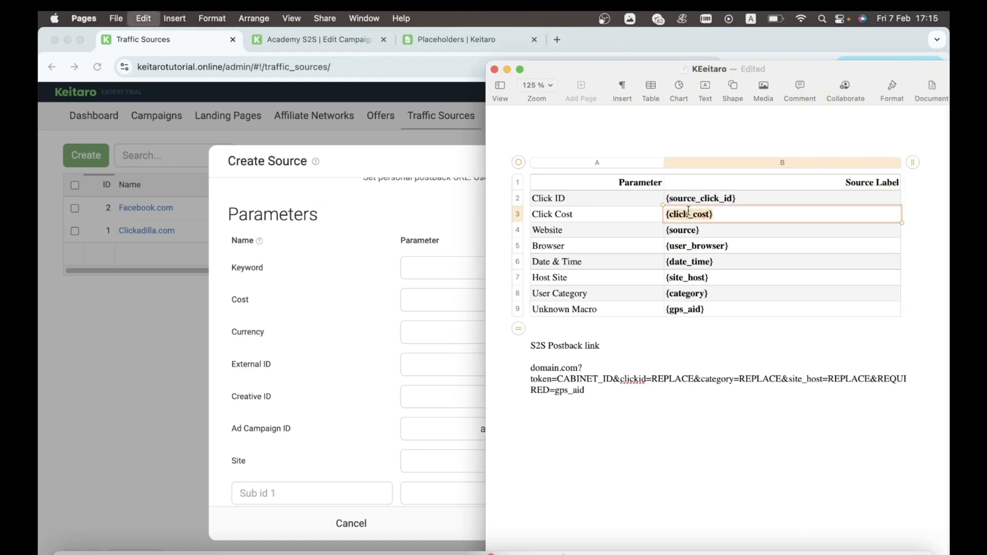
click(431, 212)
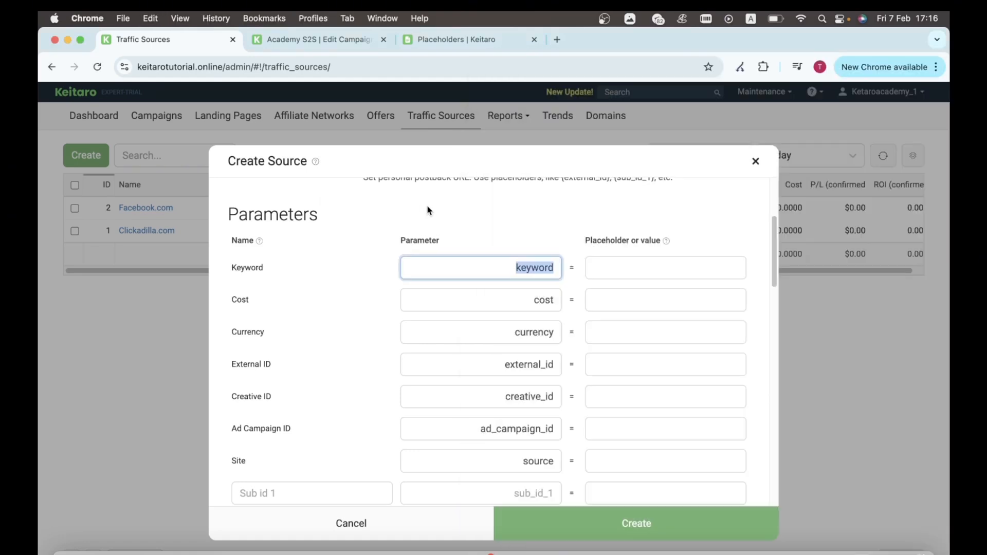
click(607, 295)
key(super+v)
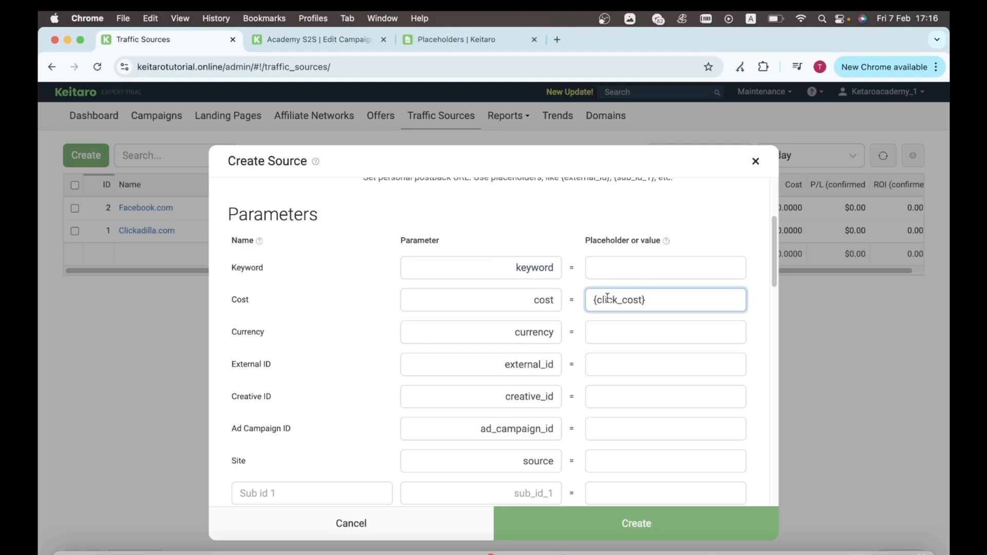
Step: Set Currency to usd and paste {source_click_id} as the External ID placeholder
click(607, 334)
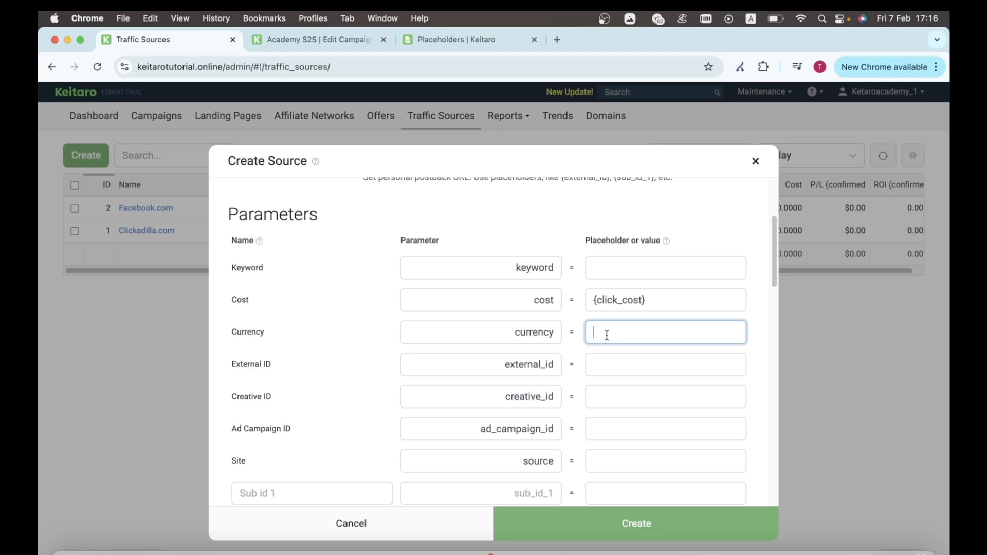
text(usd)
key(Tab)
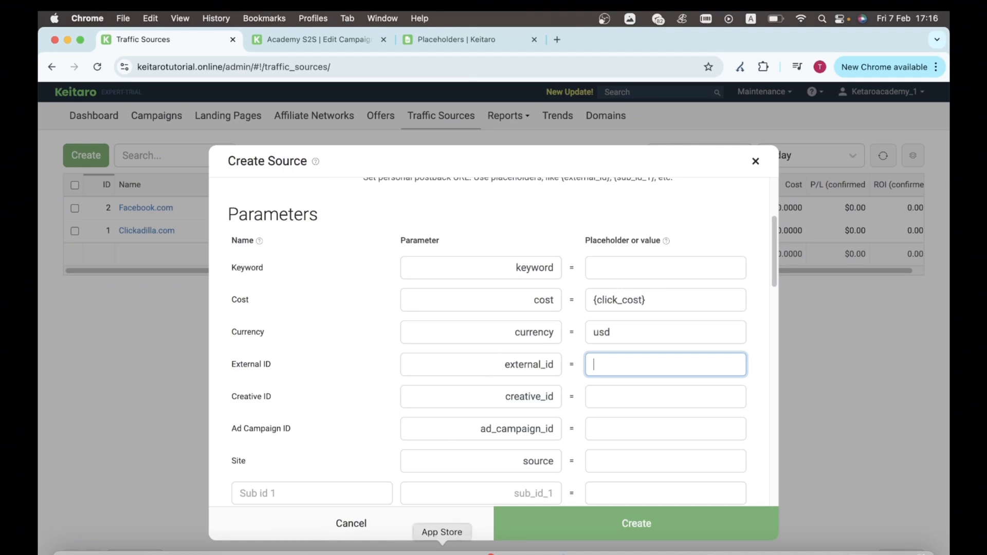
click(412, 554)
click(730, 248)
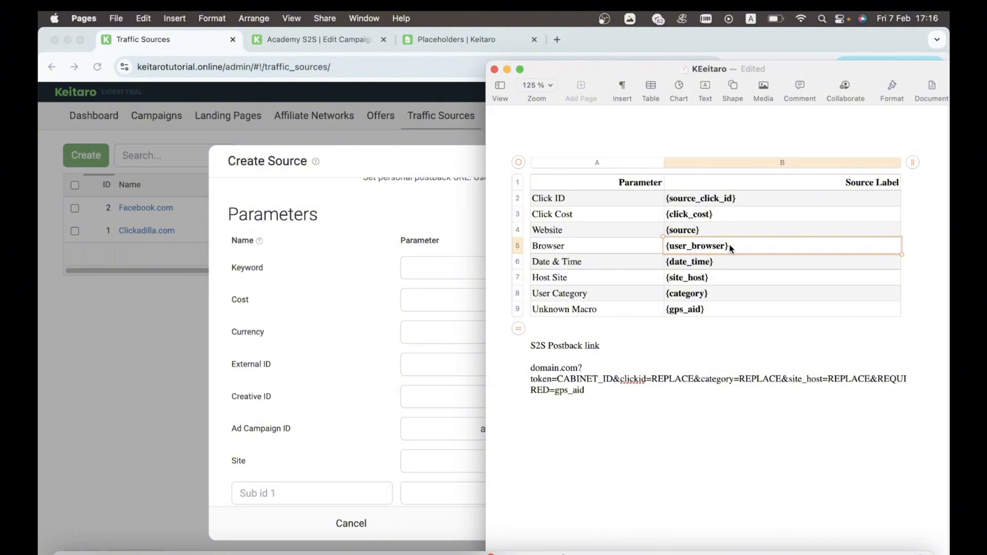
click(719, 199)
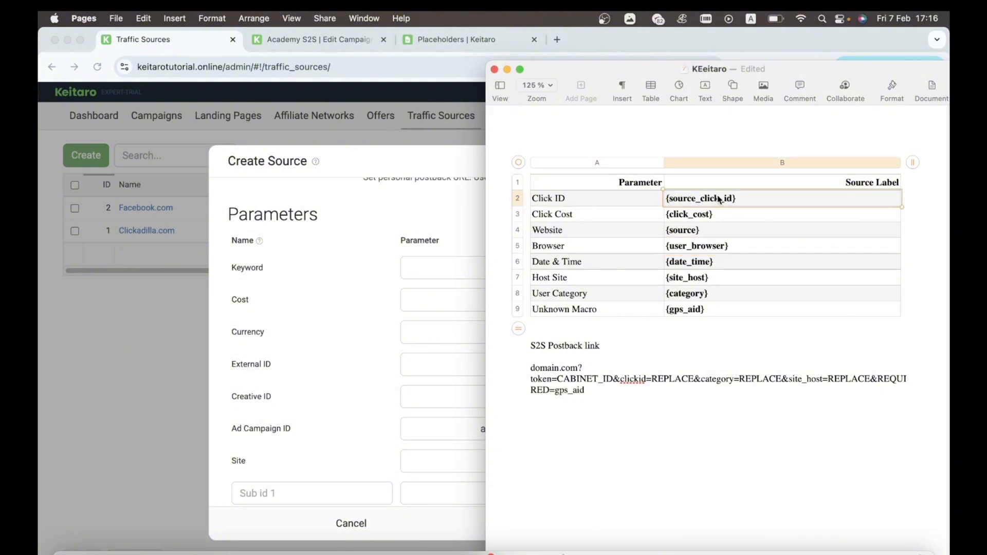
double_click(719, 199)
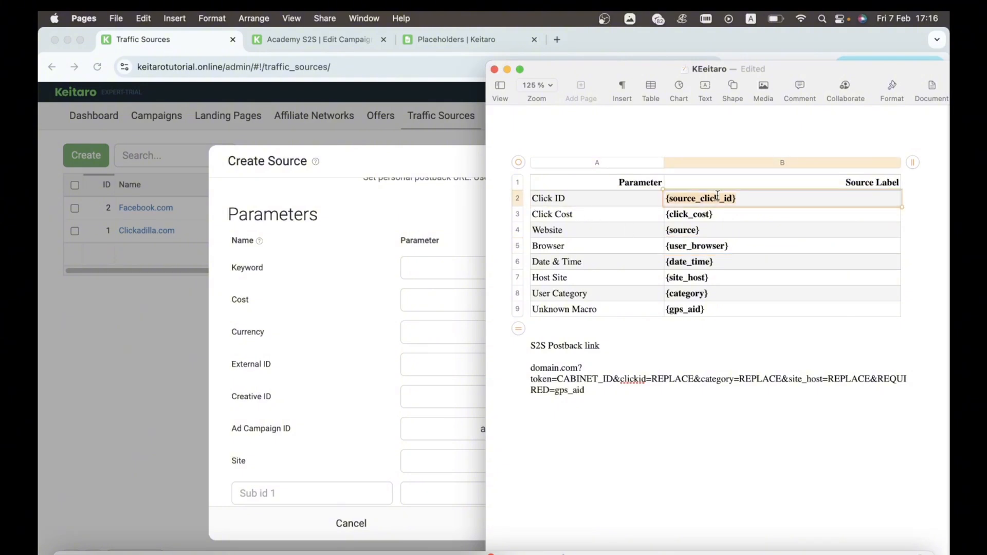
click(411, 196)
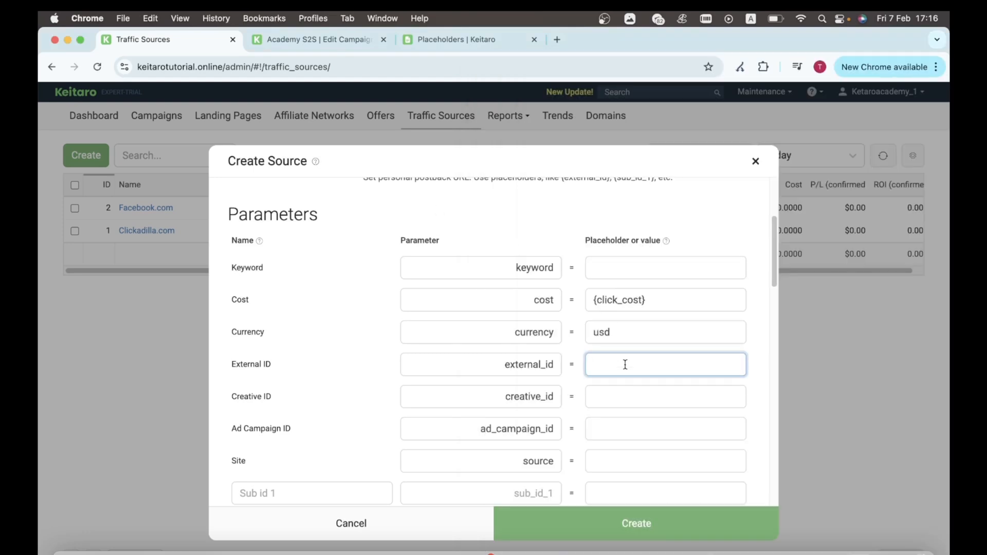
key(super+v)
Step: Copy the {source} label from the notes for the Site placeholder
click(609, 397)
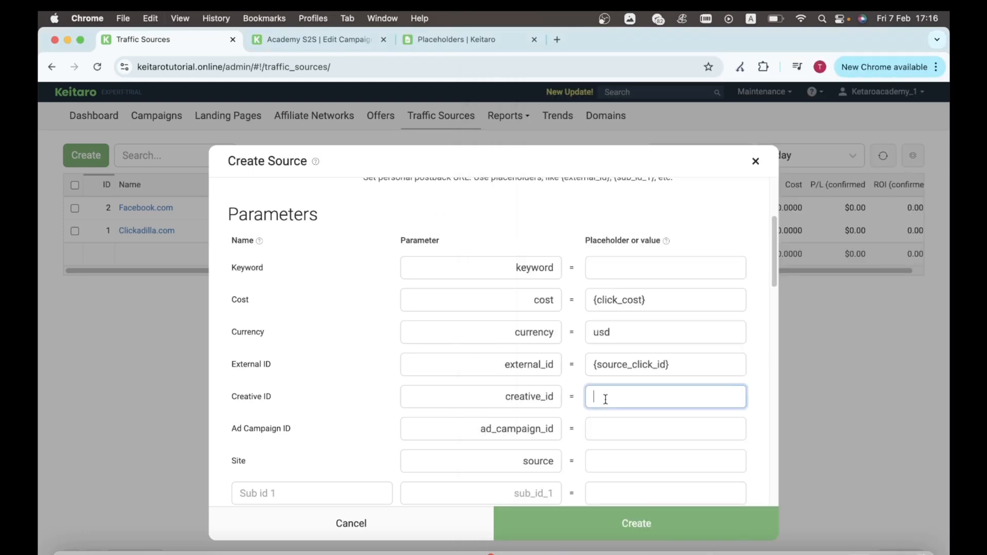
click(607, 435)
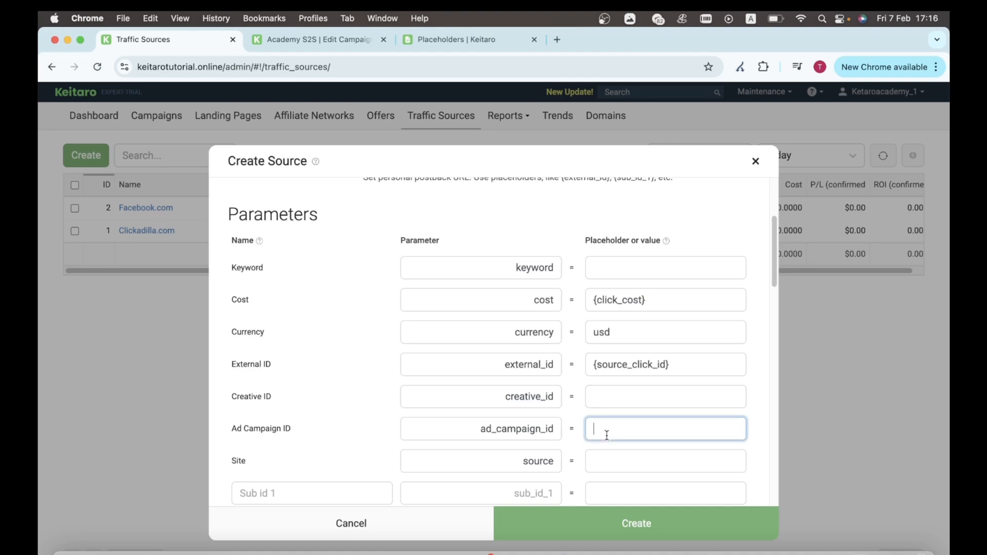
scroll(607, 435, down, 3)
click(617, 378)
click(617, 358)
click(419, 552)
click(667, 335)
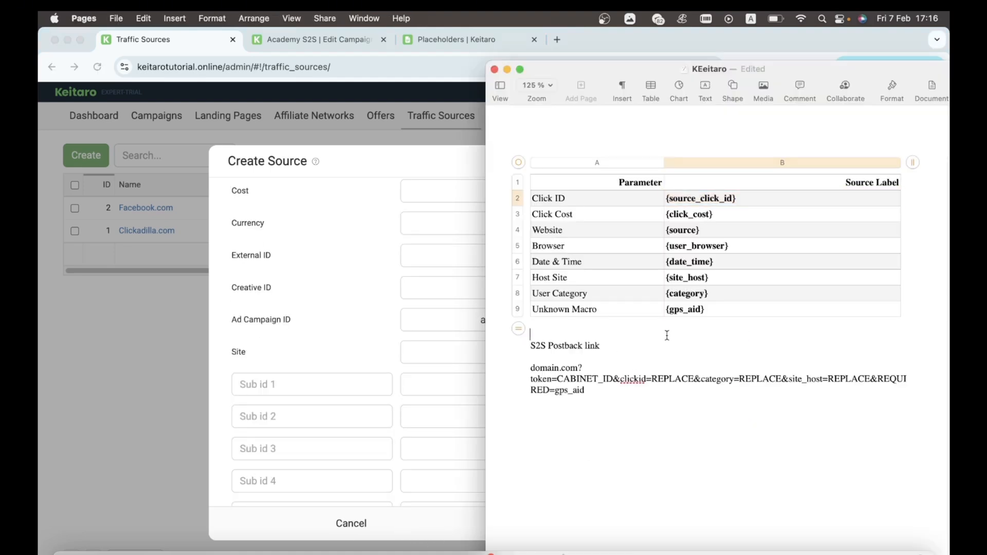
double_click(670, 230)
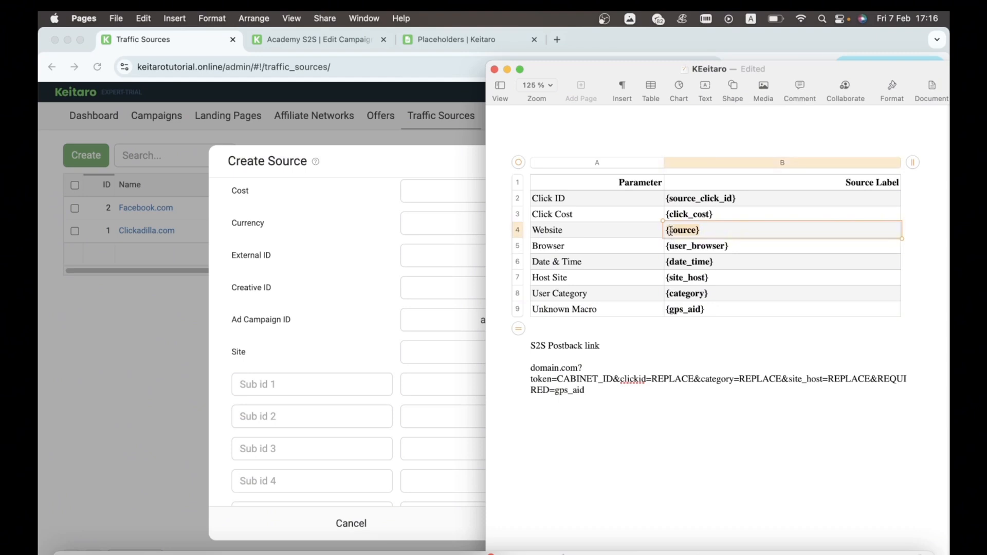
key(super+Tab)
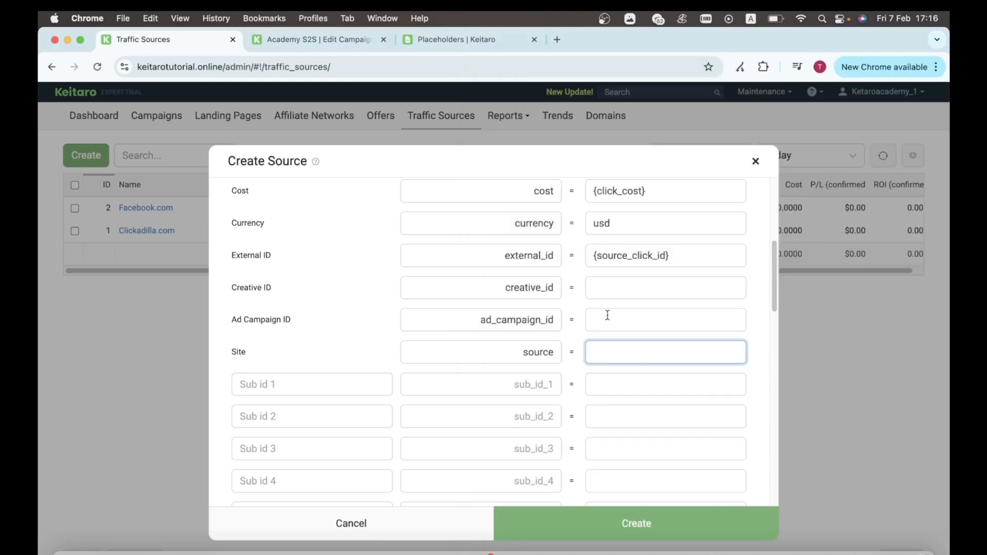
Step: Paste {source} as the Site value and {category} as the Sub id 2 value
key(super+v)
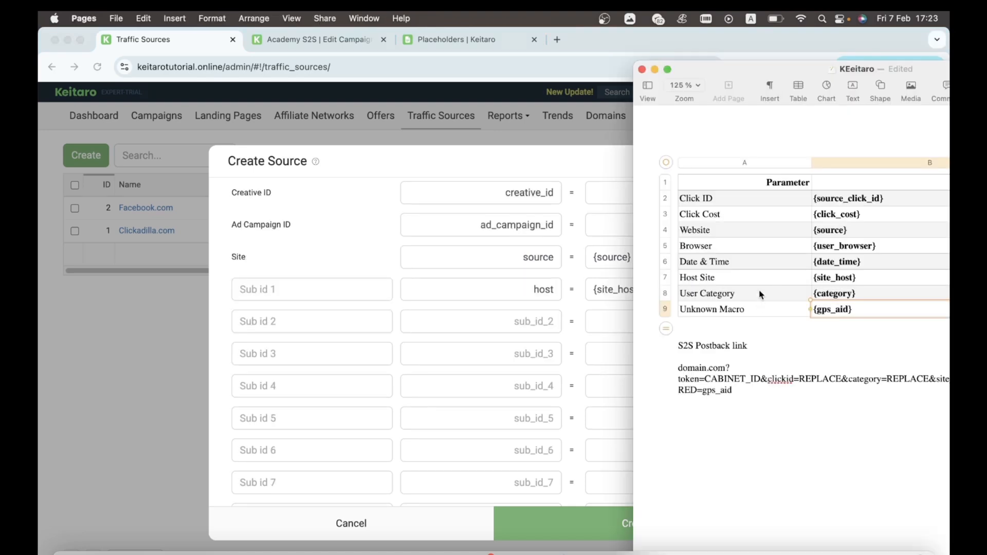
click(731, 296)
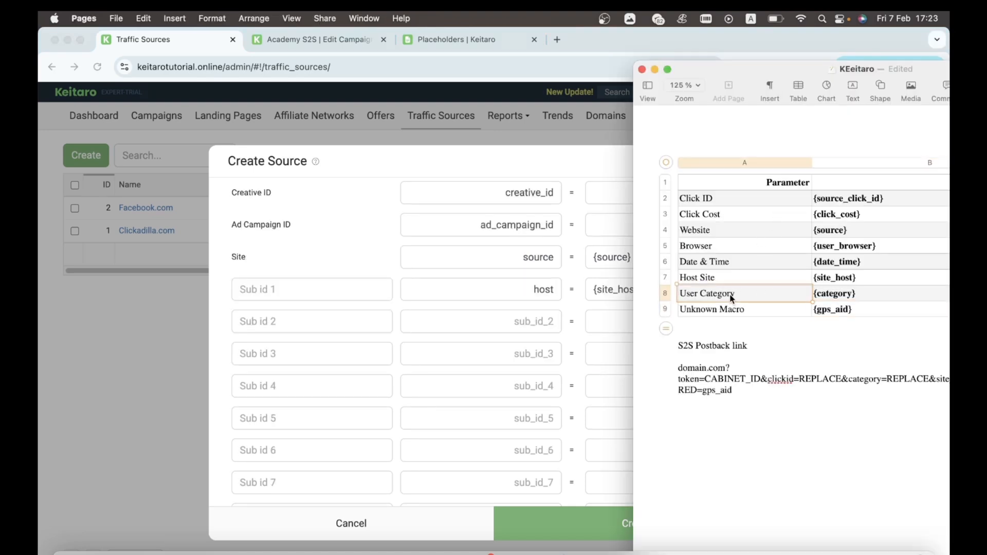
click(734, 311)
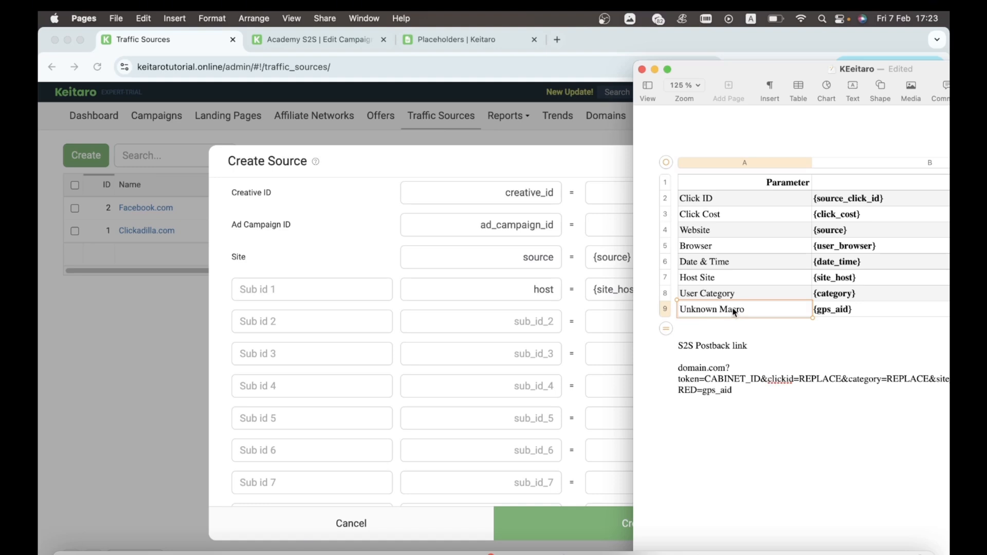
click(858, 296)
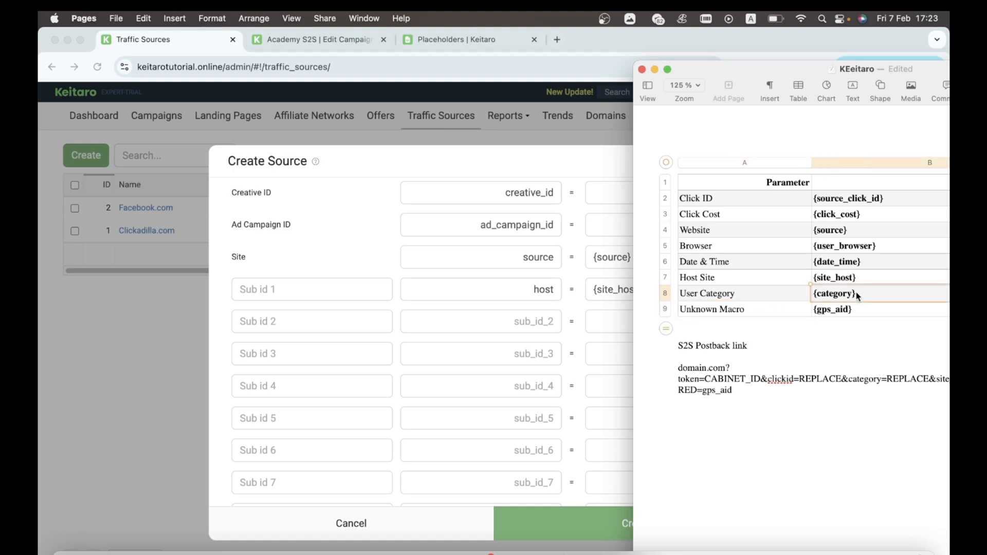
click(481, 334)
click(622, 328)
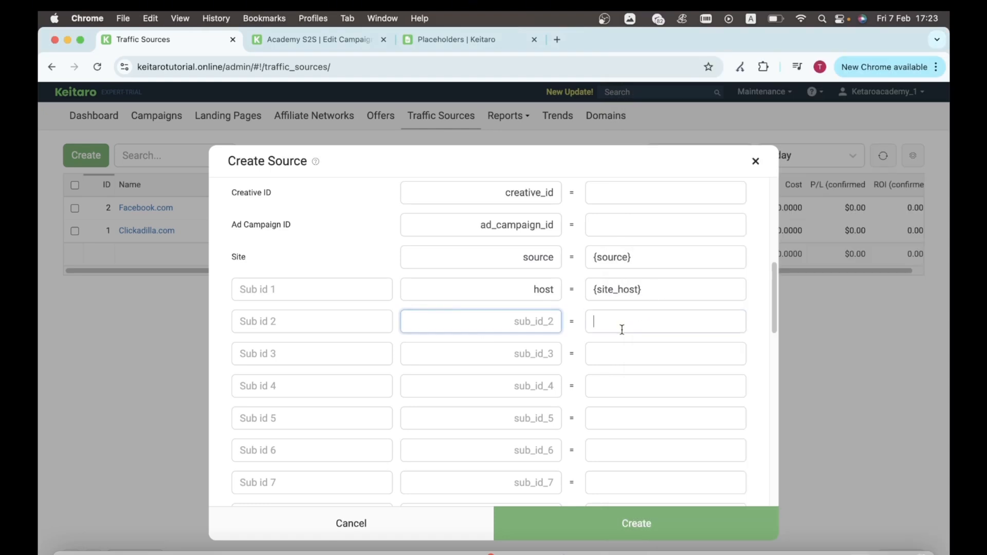
key(super+v)
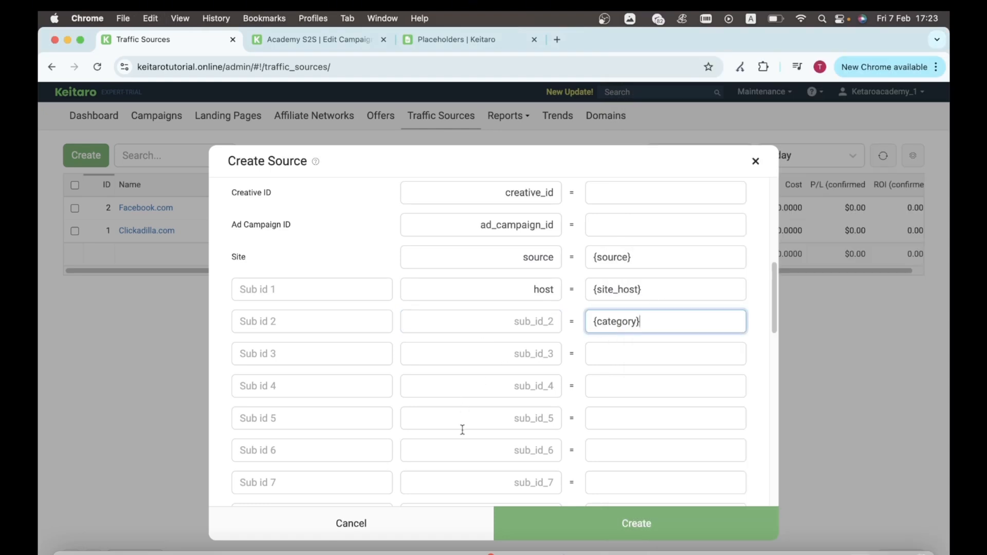
Step: Bring the Pages notes back and scroll to the postback link
click(419, 553)
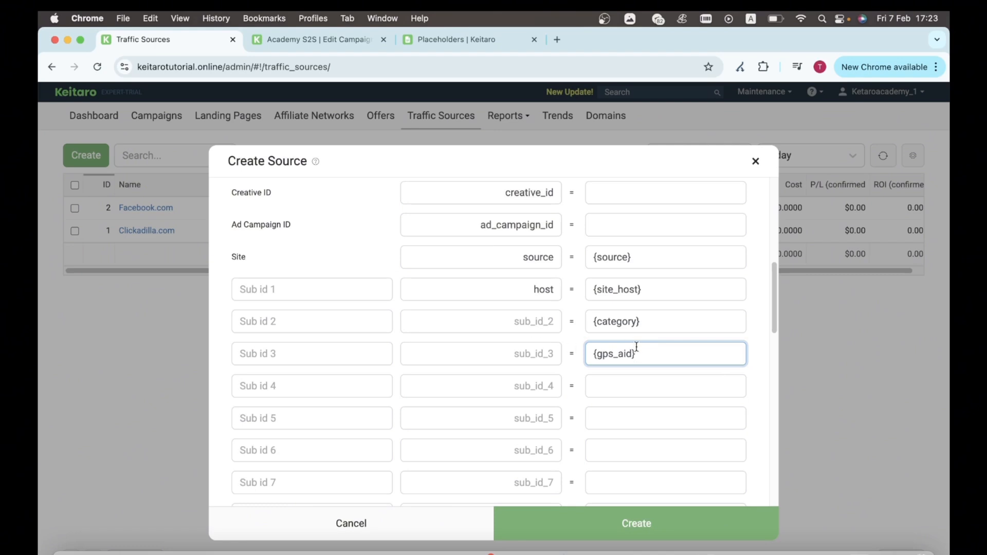
scroll(637, 347, up, 3)
scroll(636, 346, down, 2)
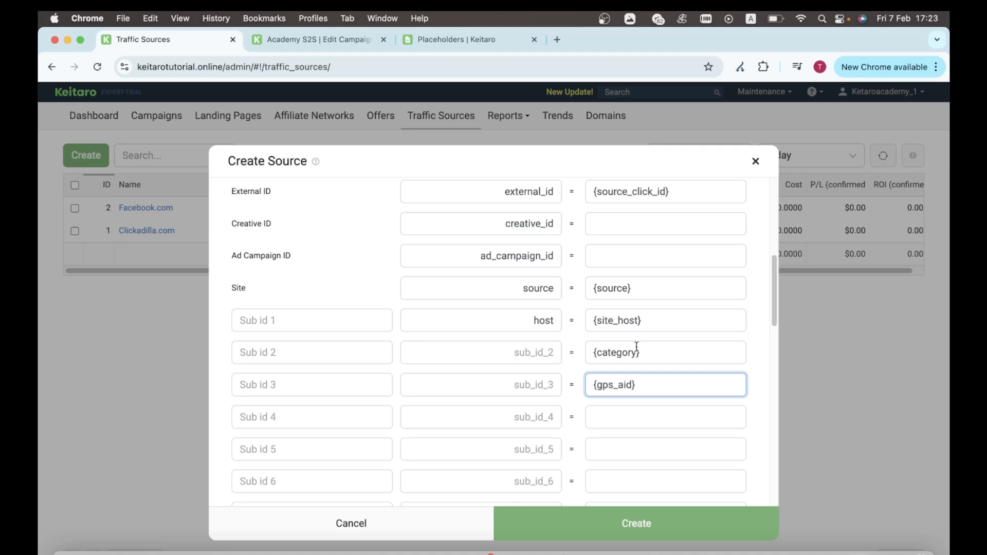
scroll(637, 347, up, 3)
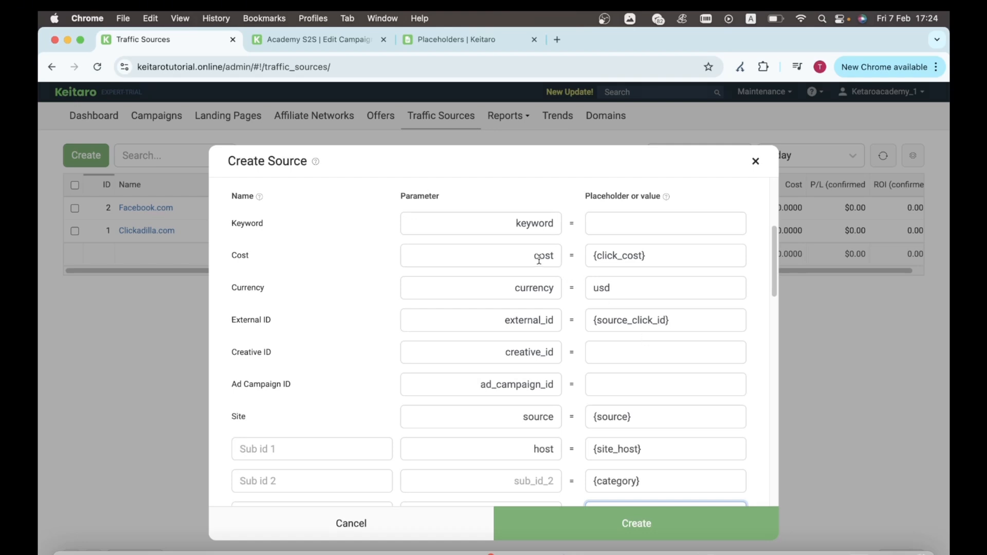
scroll(539, 260, down, 3)
Step: Replace CABINET_ID in the postback link with token 123
scroll(523, 288, up, 3)
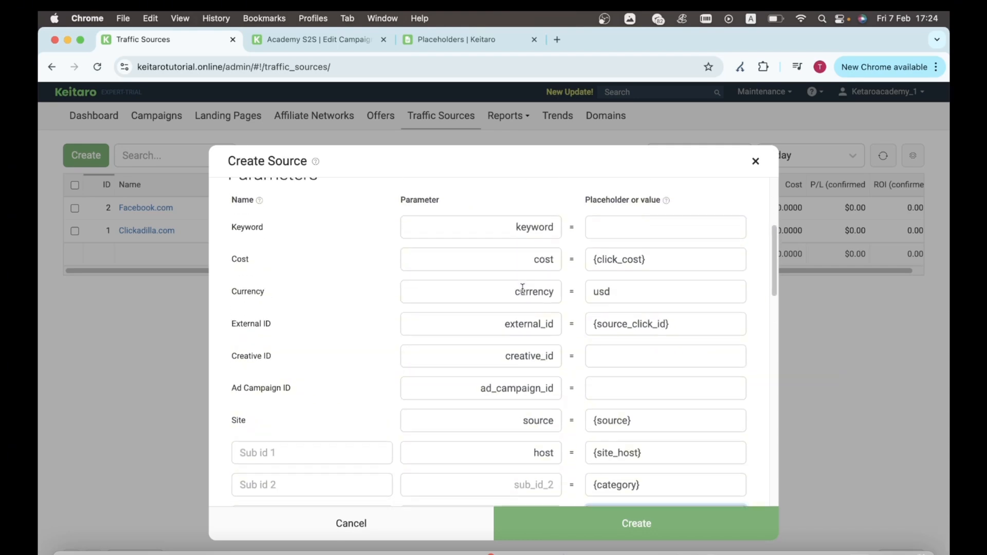
drag(566, 345, 509, 345)
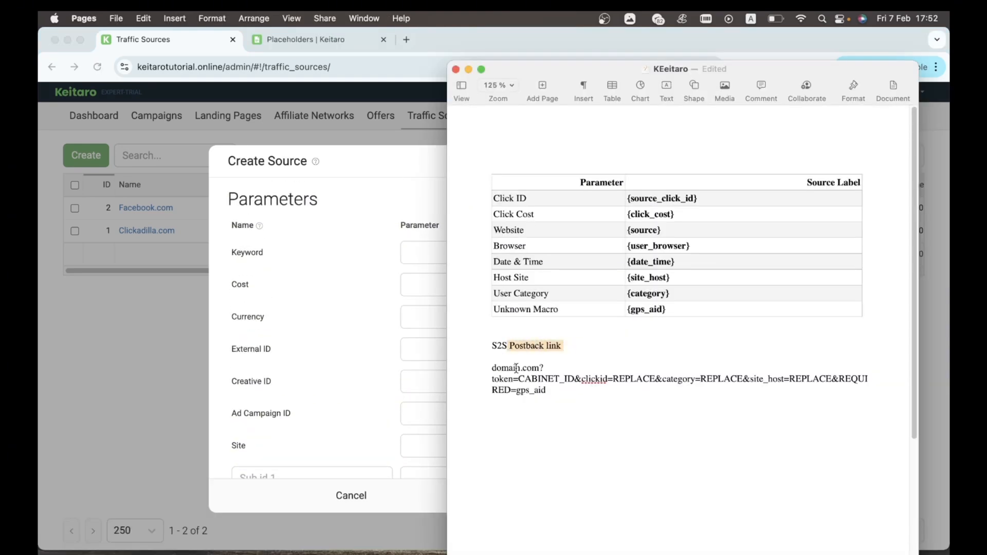
click(543, 427)
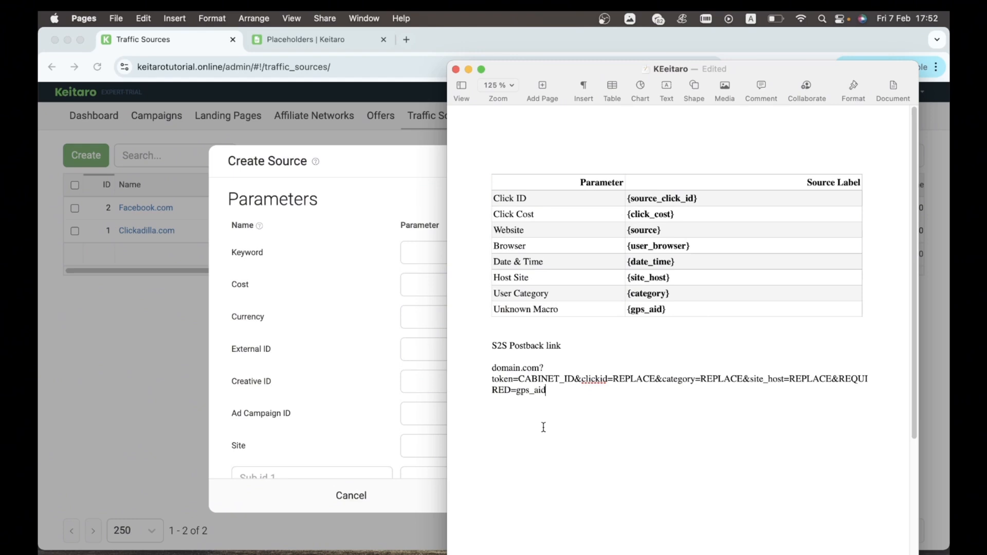
drag(492, 368, 542, 368)
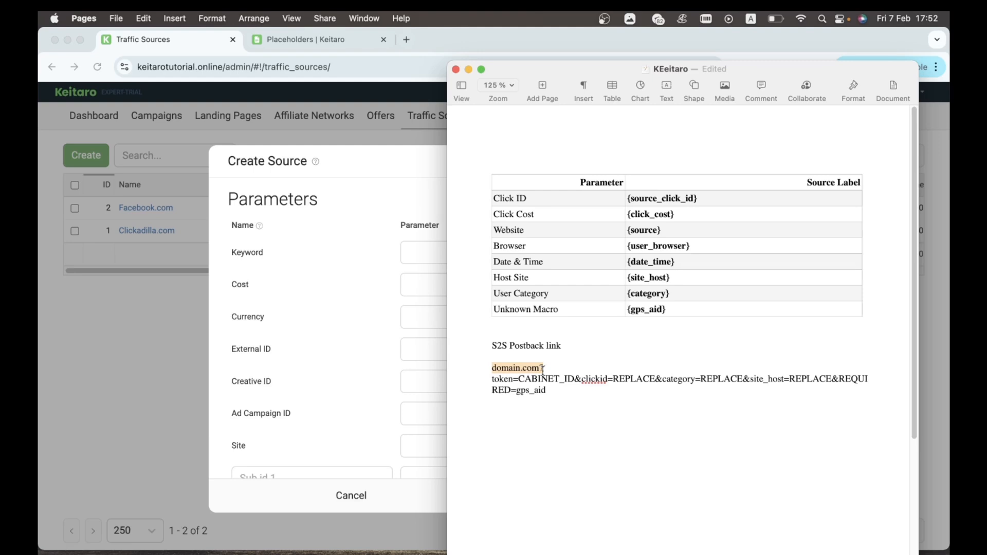
drag(542, 368, 546, 369)
drag(491, 383, 567, 379)
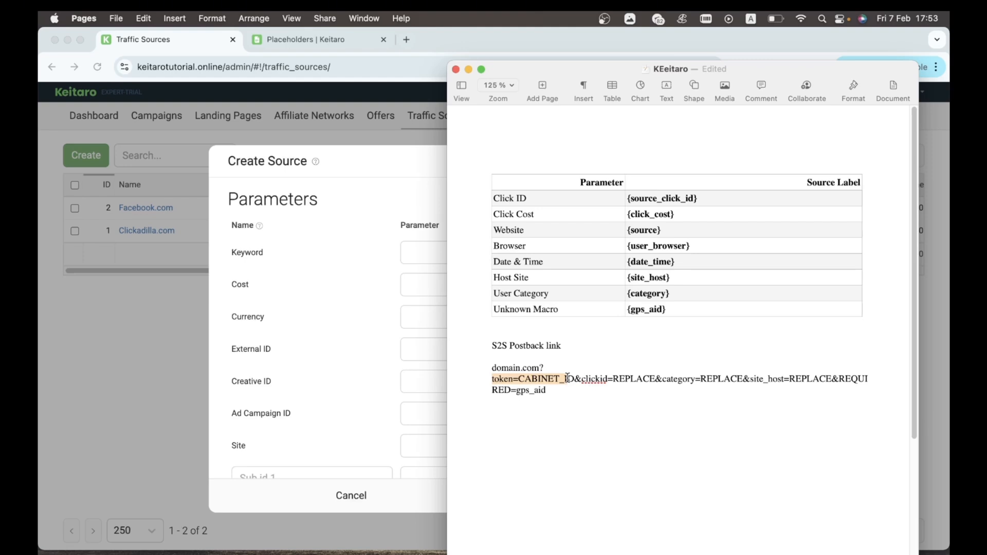
click(567, 379)
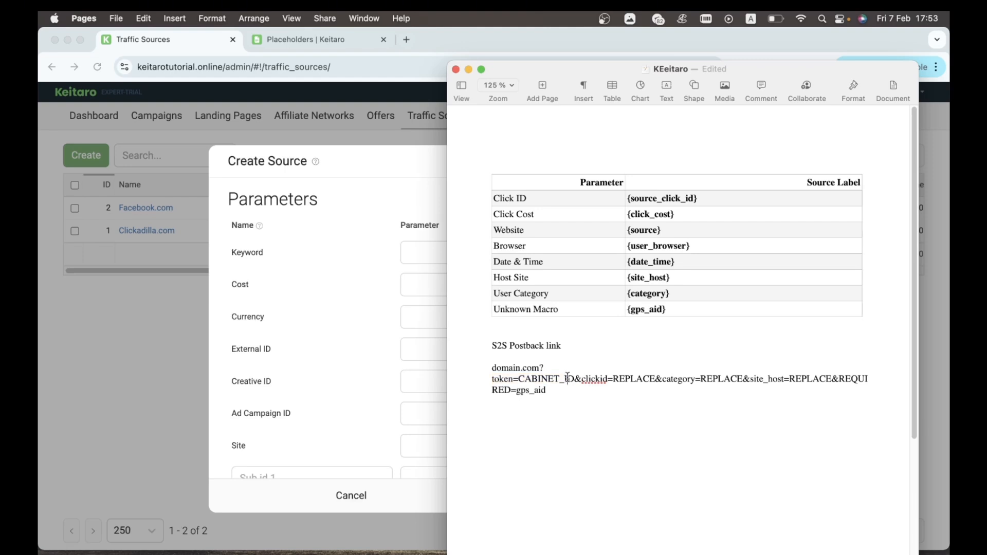
drag(575, 379, 520, 376)
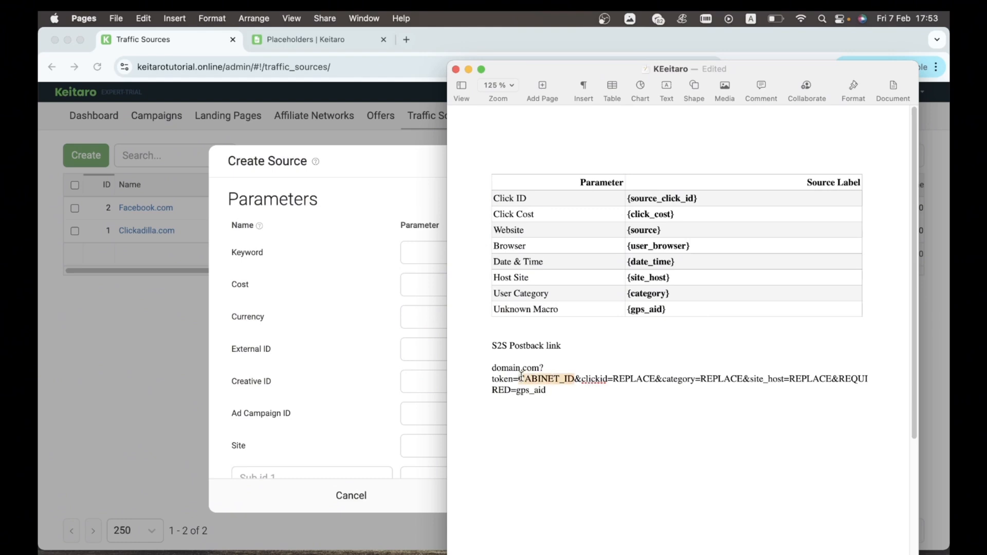
text(123)
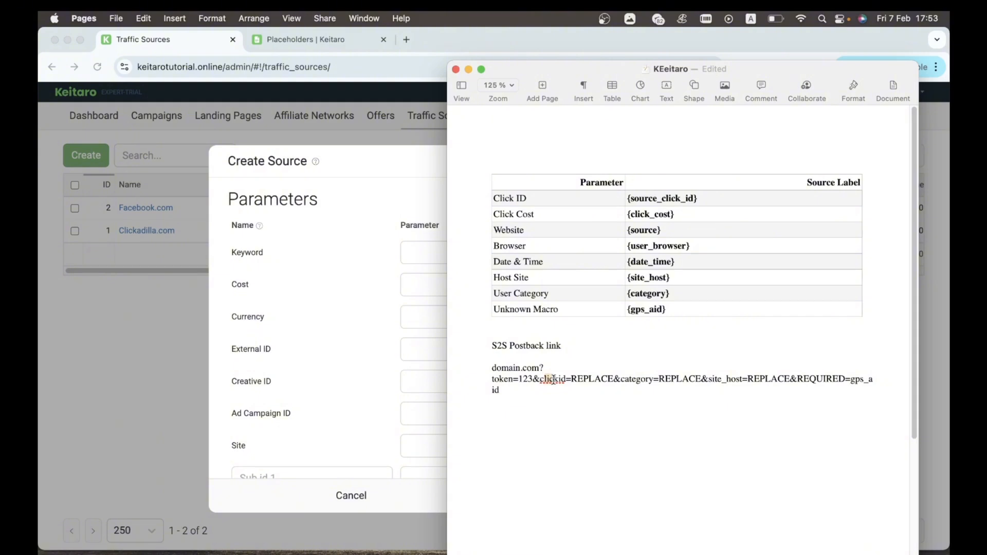
Step: Replace REPLACE after clickid= with {external_id} copied from the form
click(549, 198)
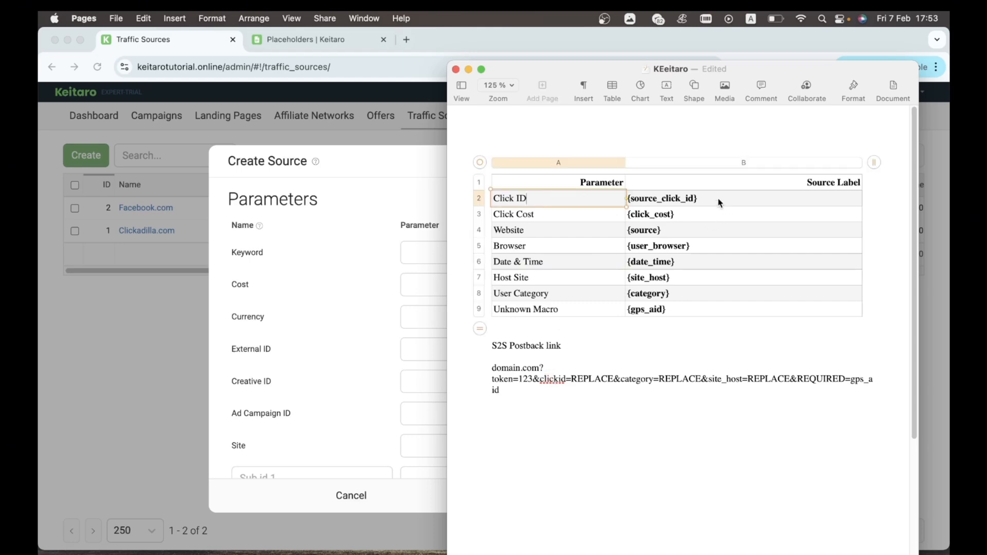
click(328, 275)
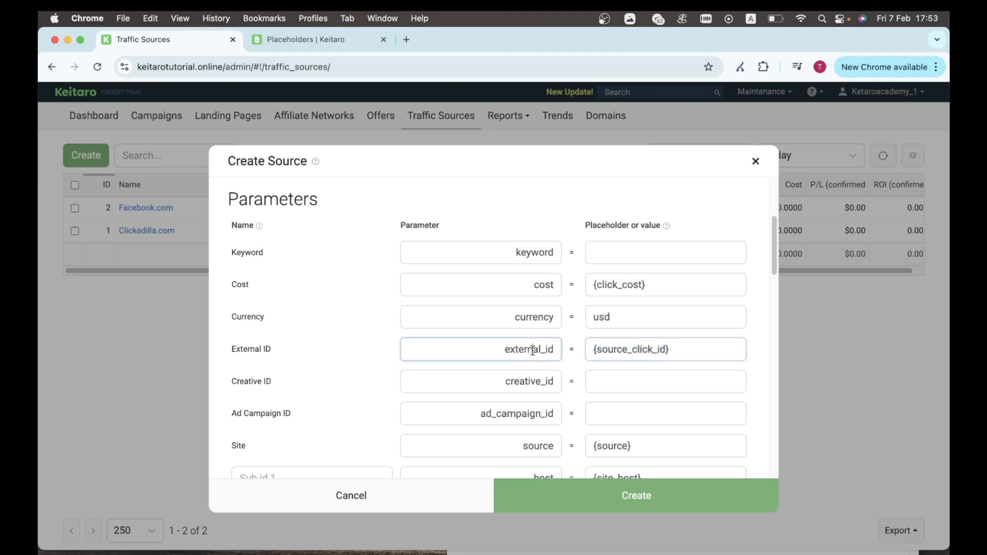
double_click(533, 351)
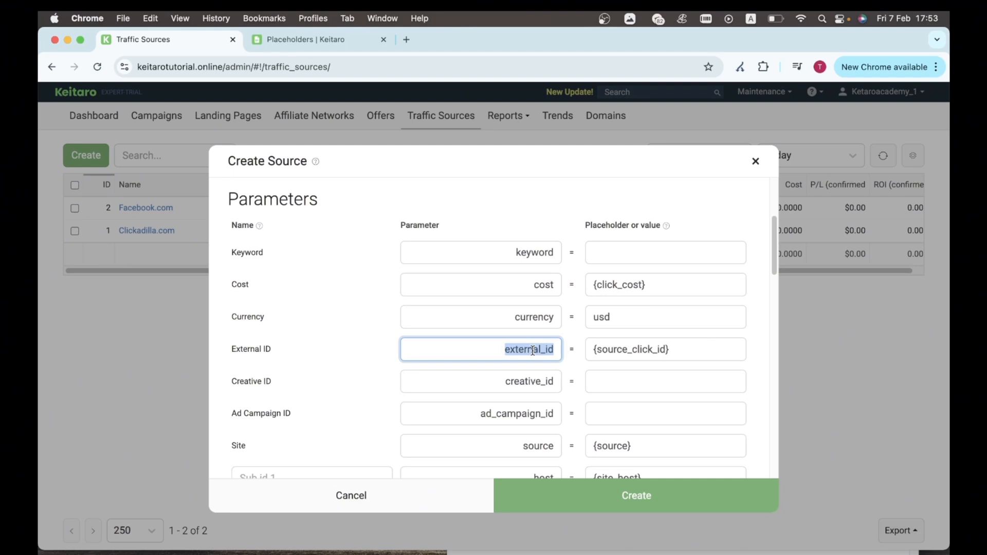
key(super+Tab)
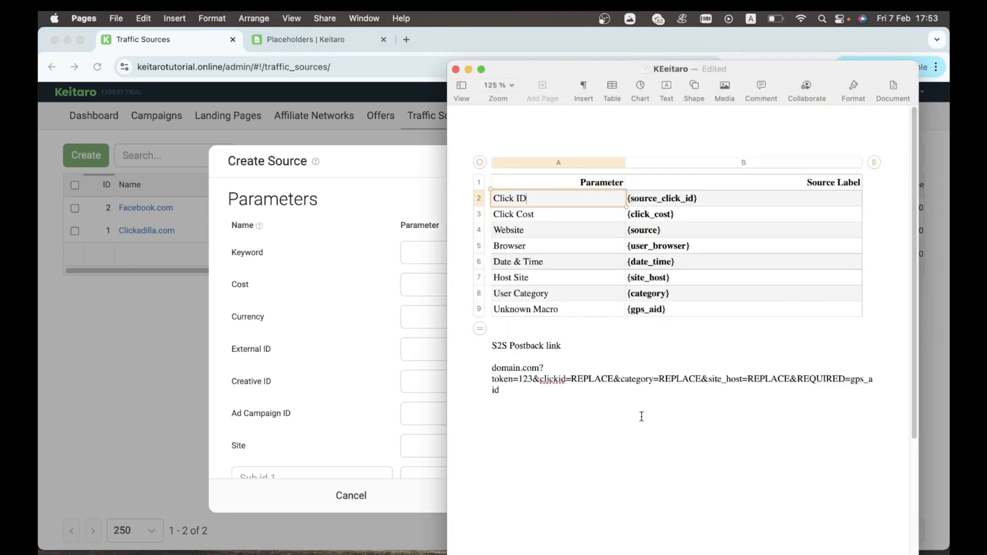
drag(571, 379, 612, 377)
key(BackSpace)
text({external_id)
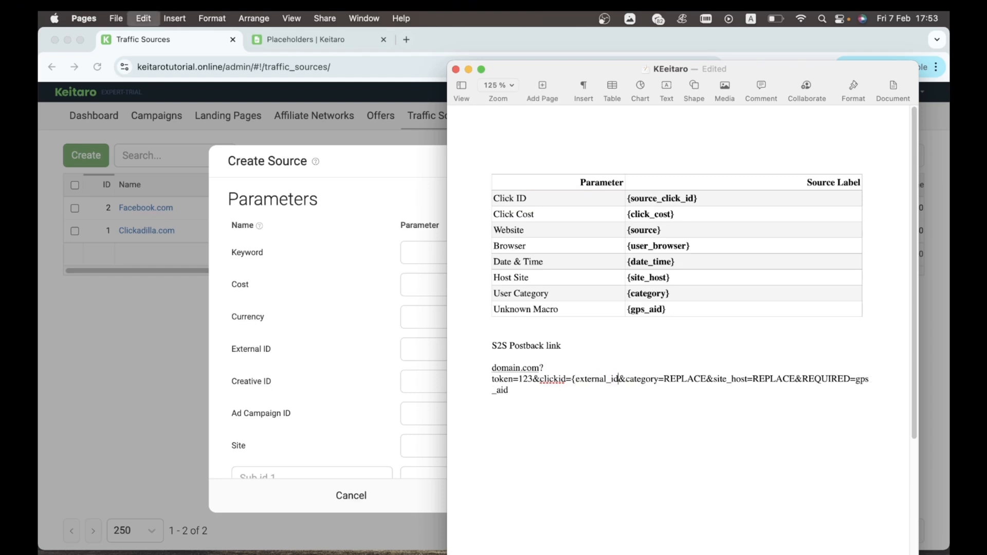
text(})
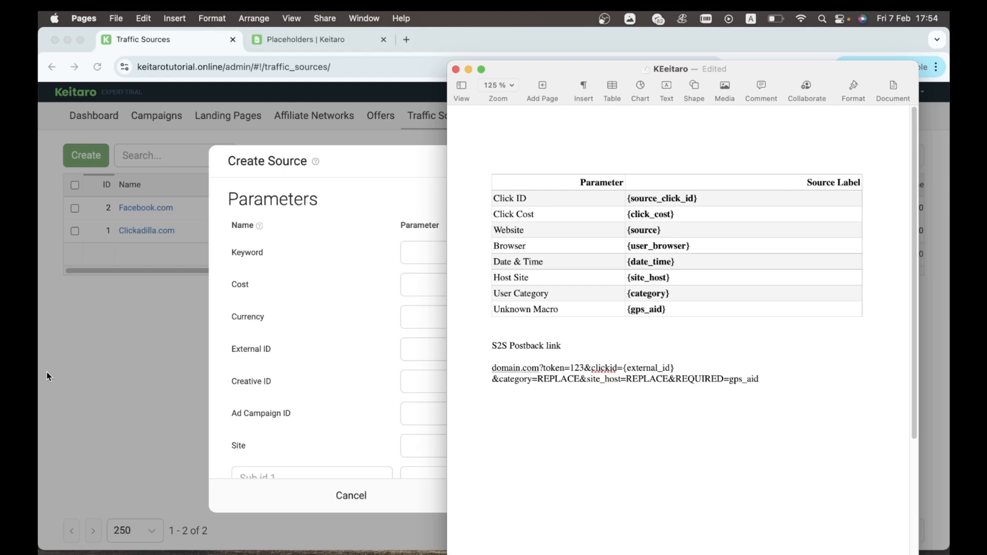
drag(500, 381, 579, 382)
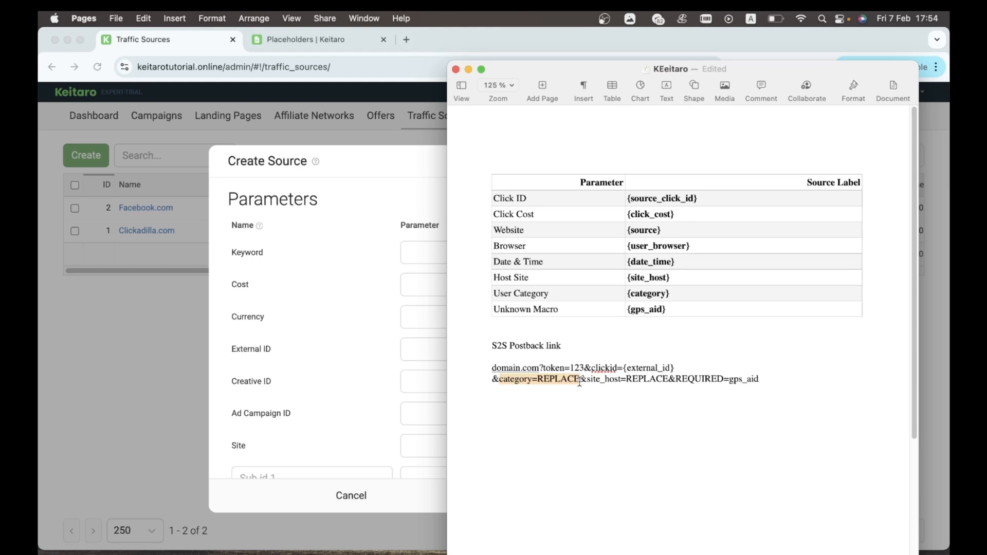
Step: Set the link's category value to {sub_id_2}
click(346, 389)
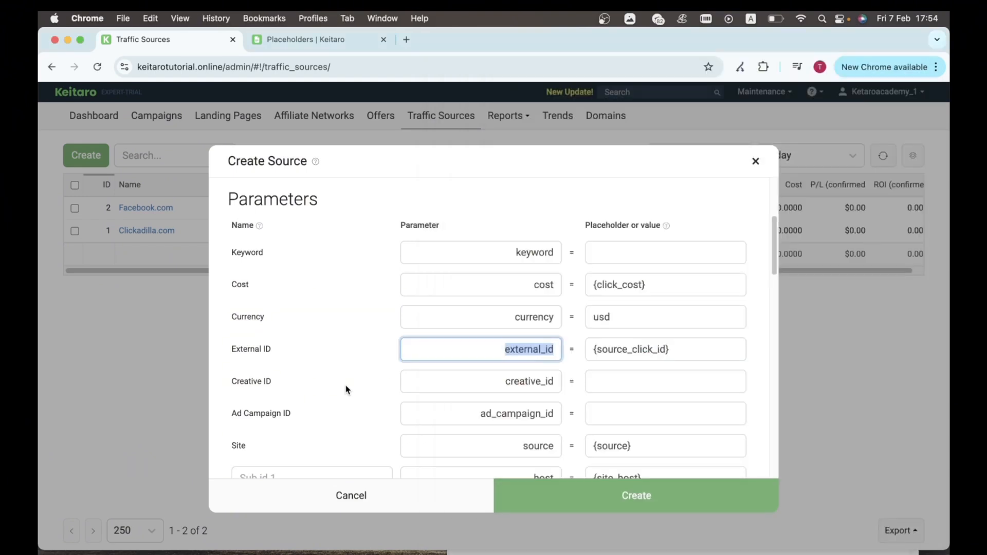
scroll(675, 358, down, 3)
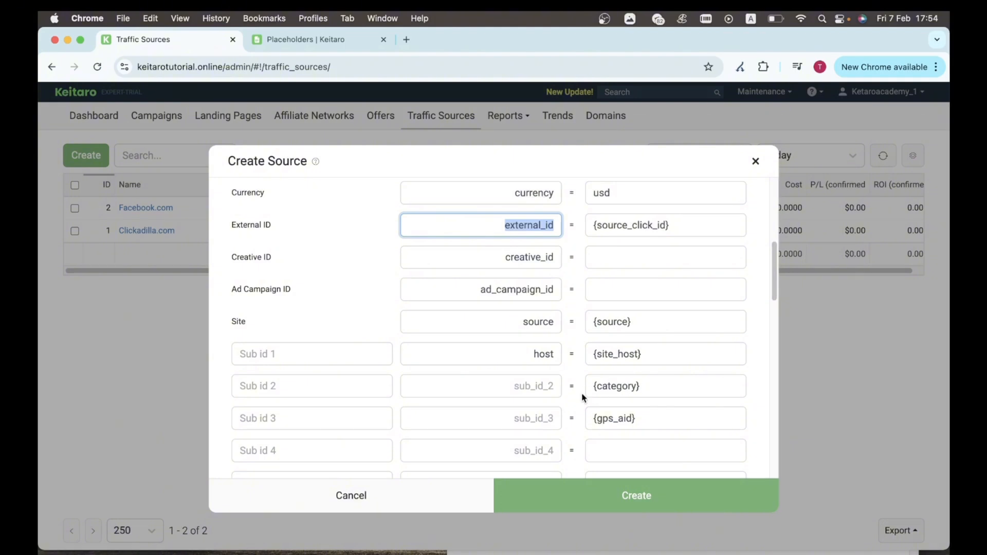
click(551, 388)
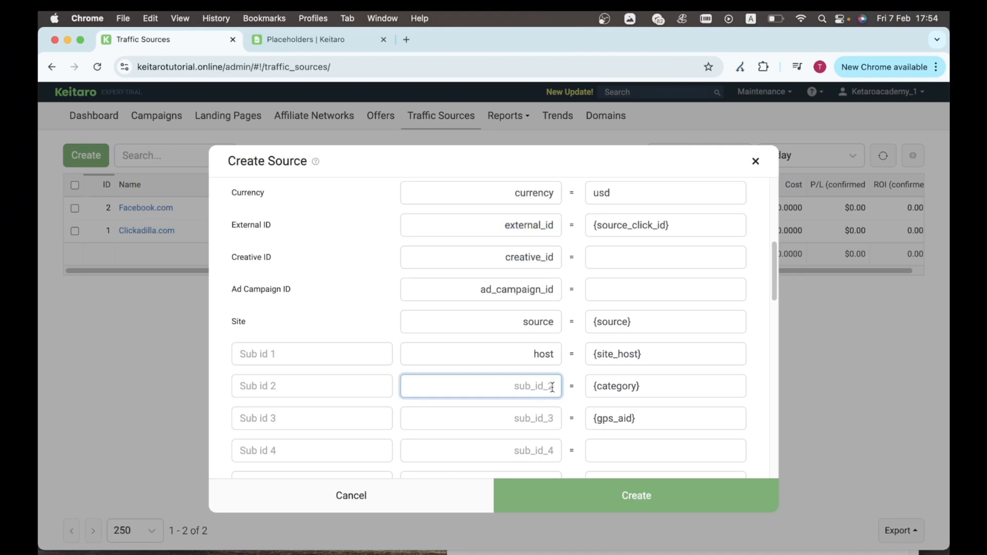
key(super+Tab)
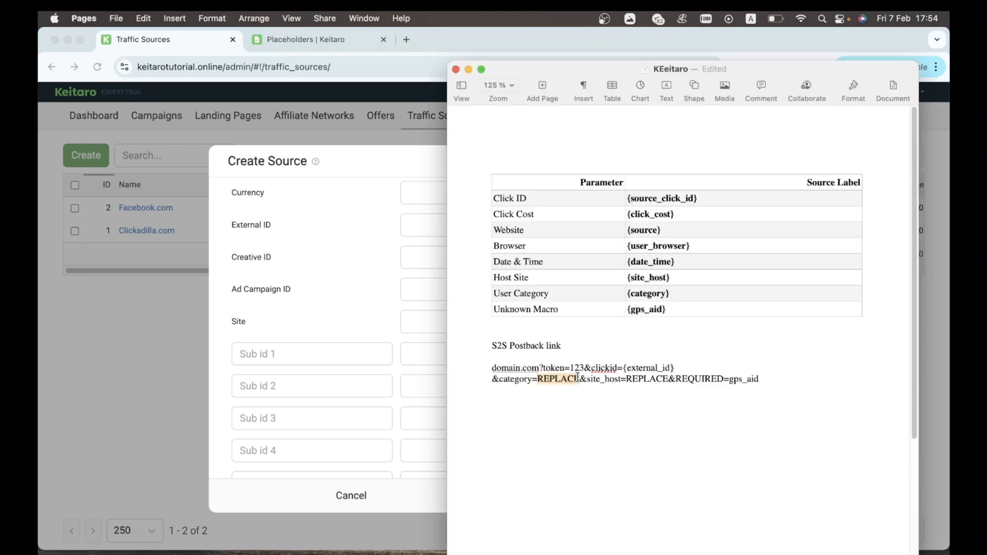
text({sub_i)
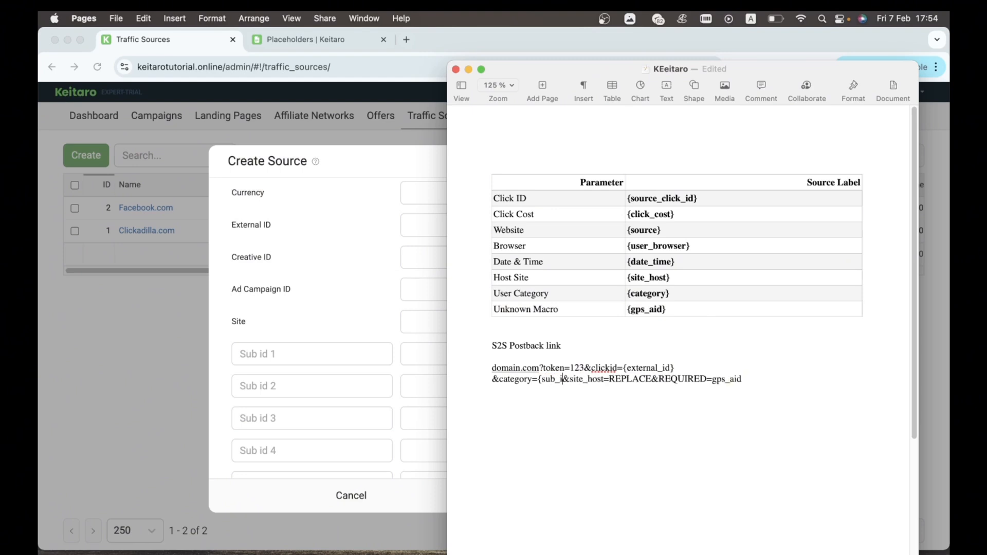
text(d_2)
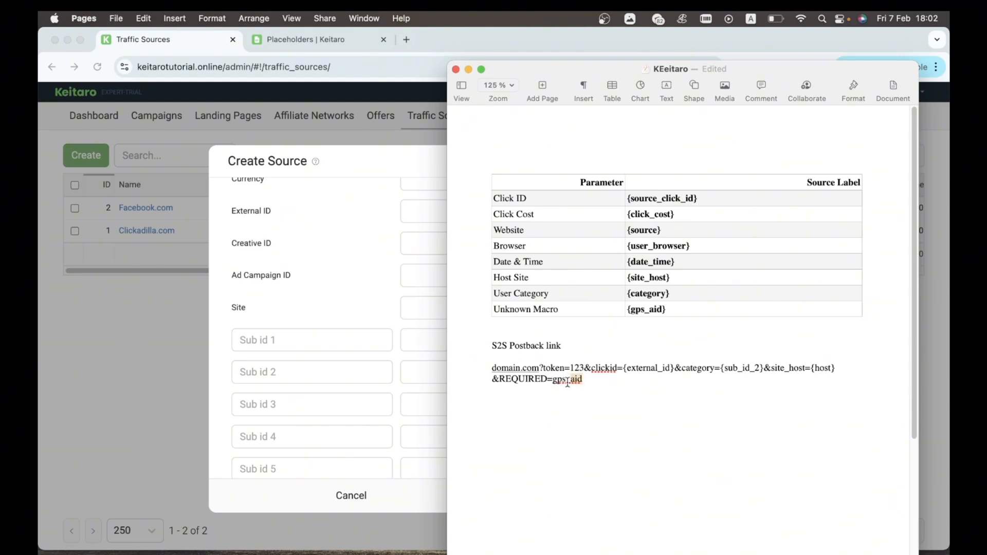
Step: Replace gps_aid with {sub_id_3}, then select the whole postback link
click(385, 274)
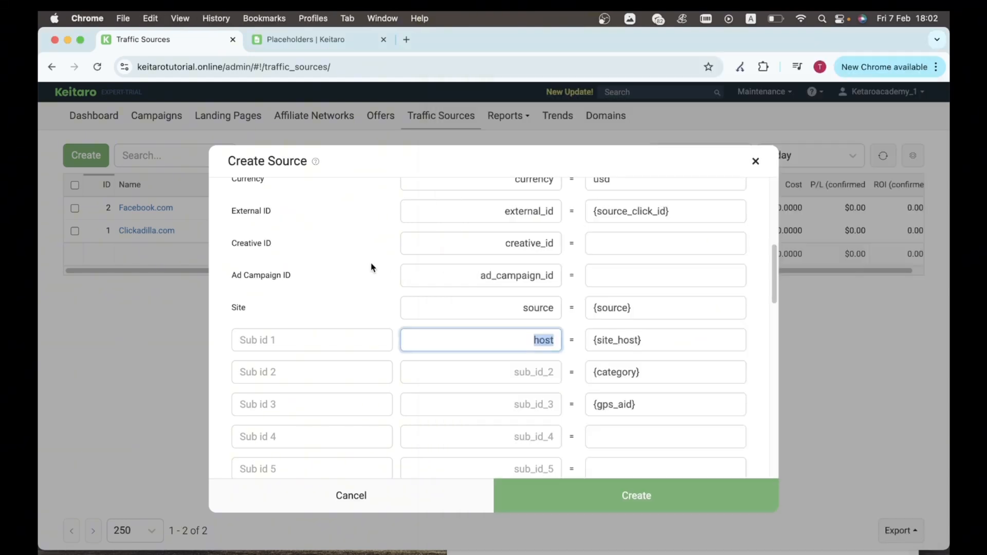
click(540, 404)
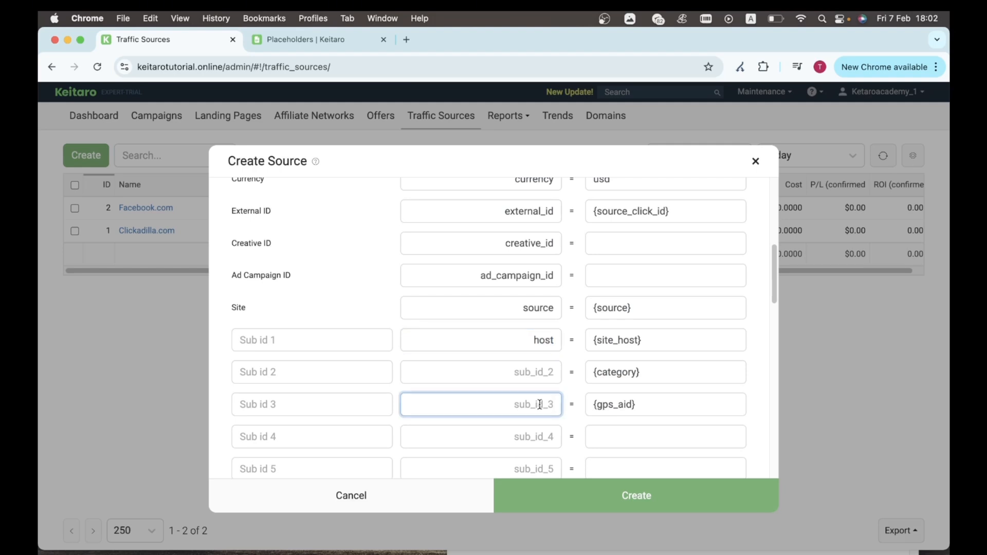
key(super+Tab)
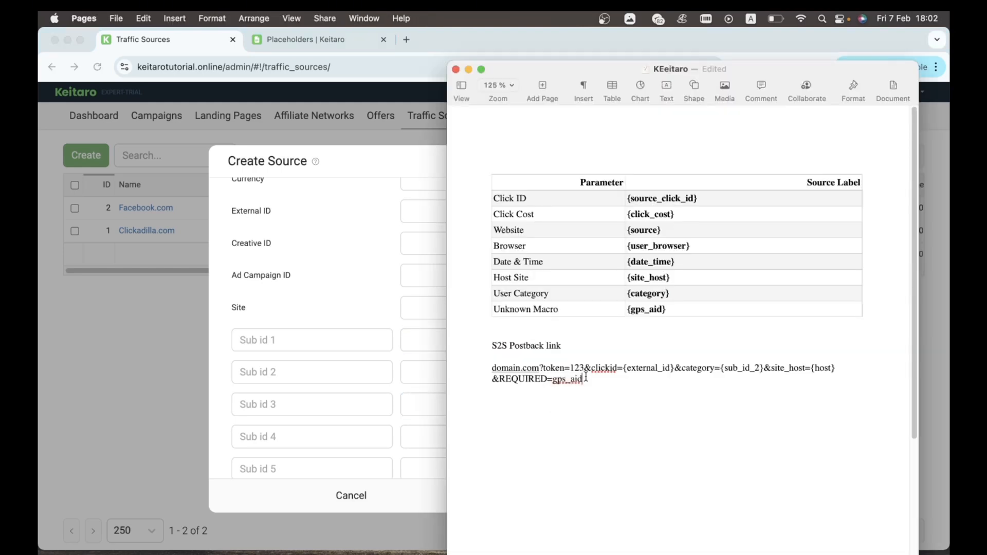
drag(586, 377, 554, 379)
text({sub_id_3})
drag(625, 381, 504, 365)
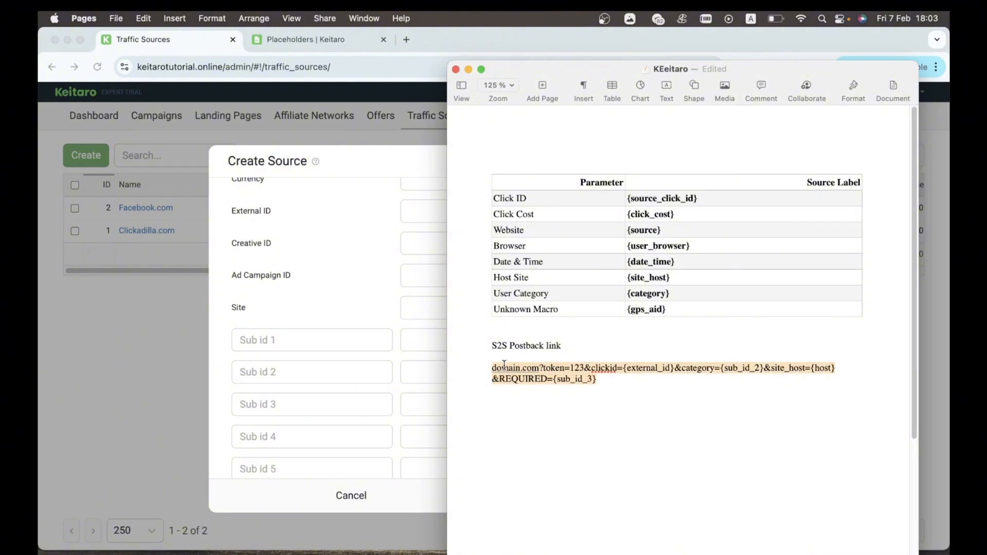
click(303, 254)
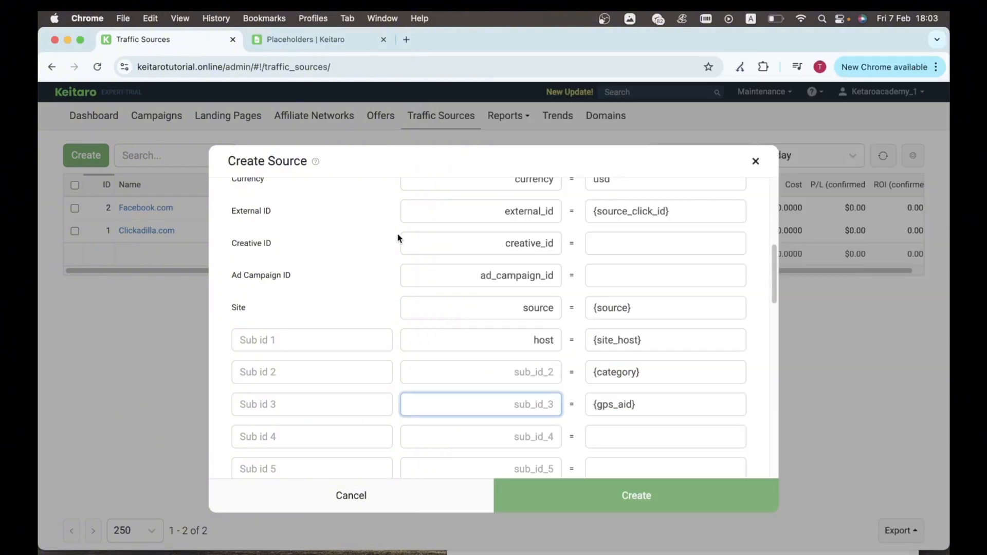
Step: Paste the mapped link into the S2S postback field and create the Random template source
scroll(411, 258, up, 8)
click(422, 312)
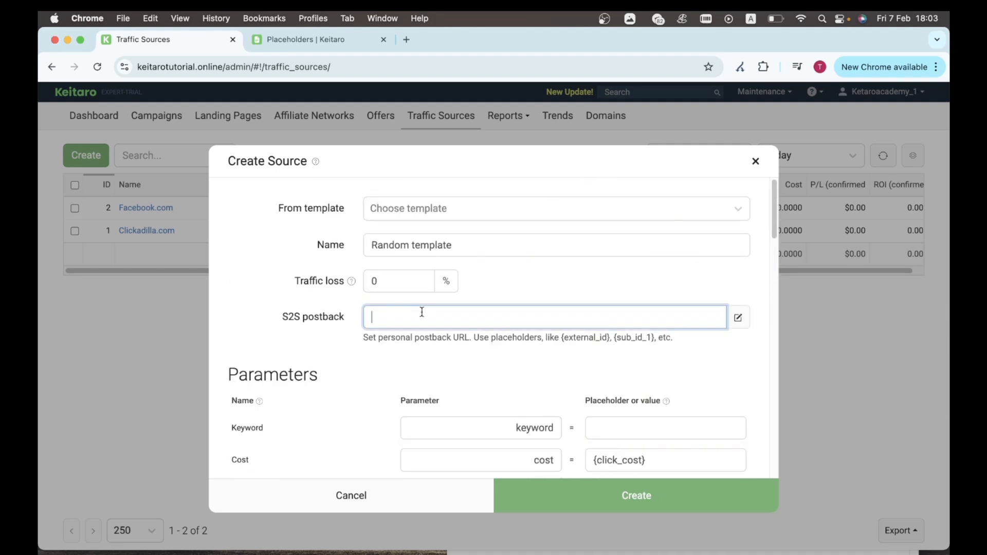
key(super+v)
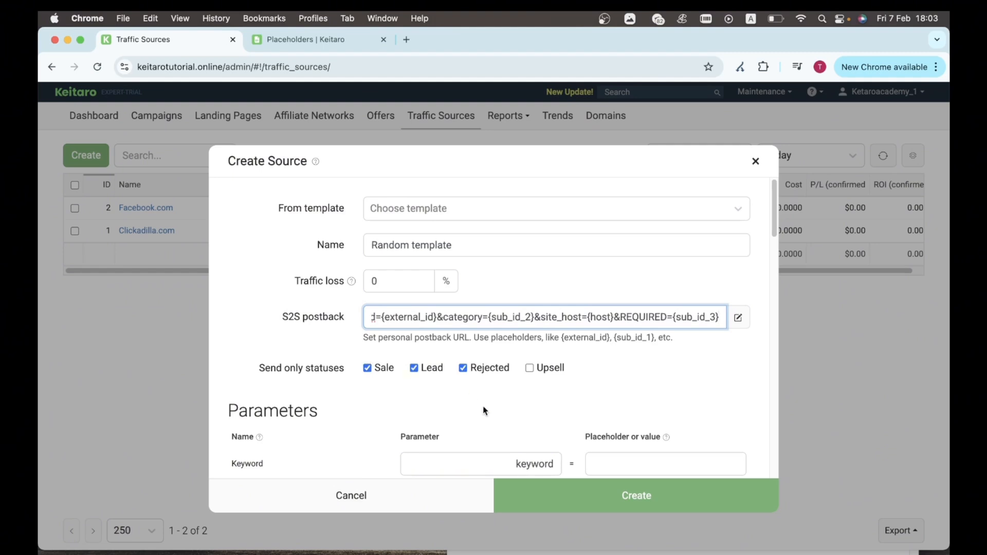
click(603, 495)
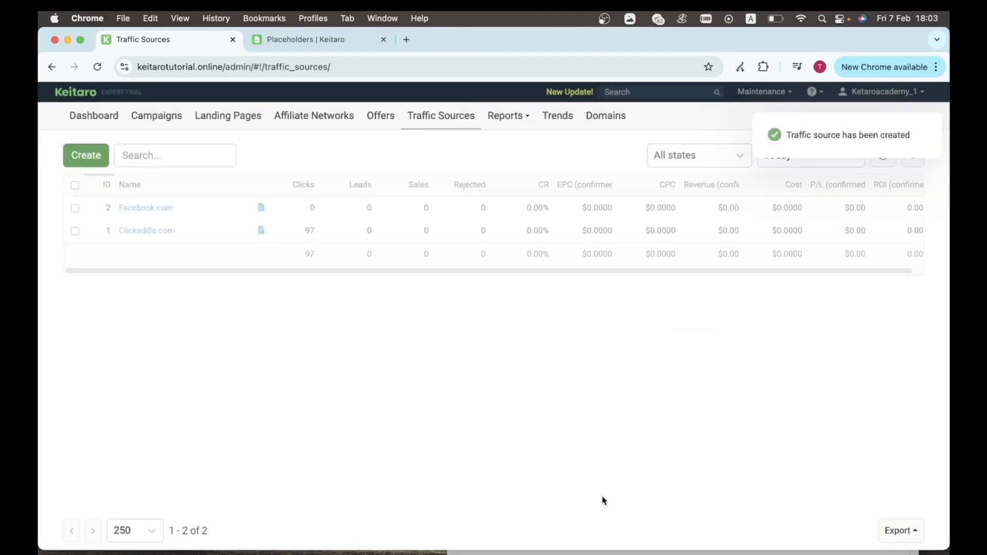
Step: Switch the Academy S2S campaign's source to Random template, save, and view its parameters
click(156, 120)
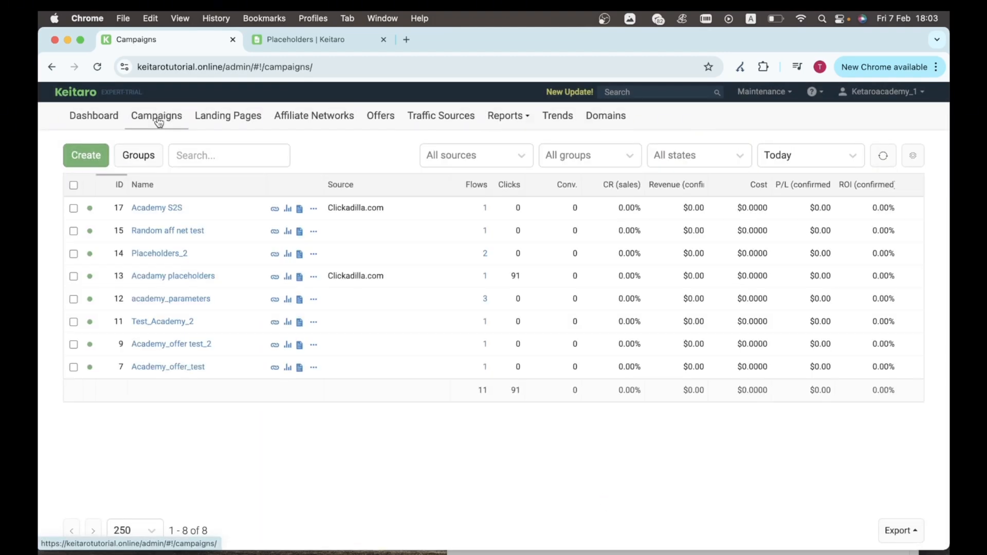
click(161, 206)
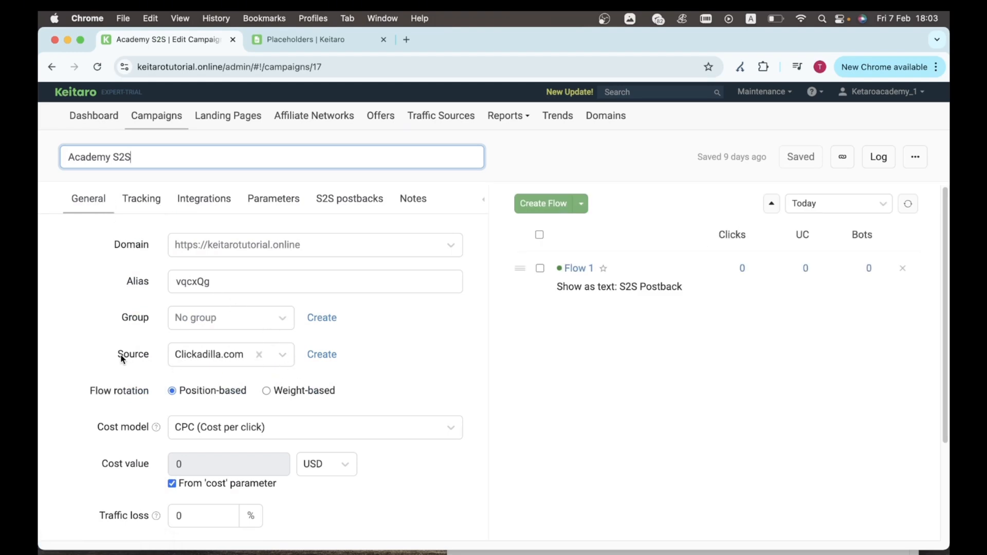
click(258, 355)
click(269, 358)
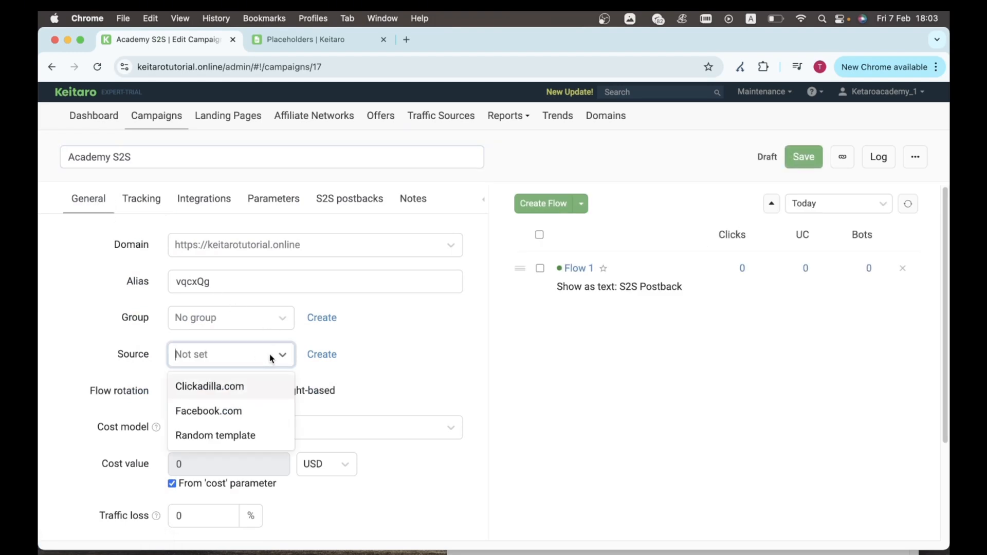
click(250, 437)
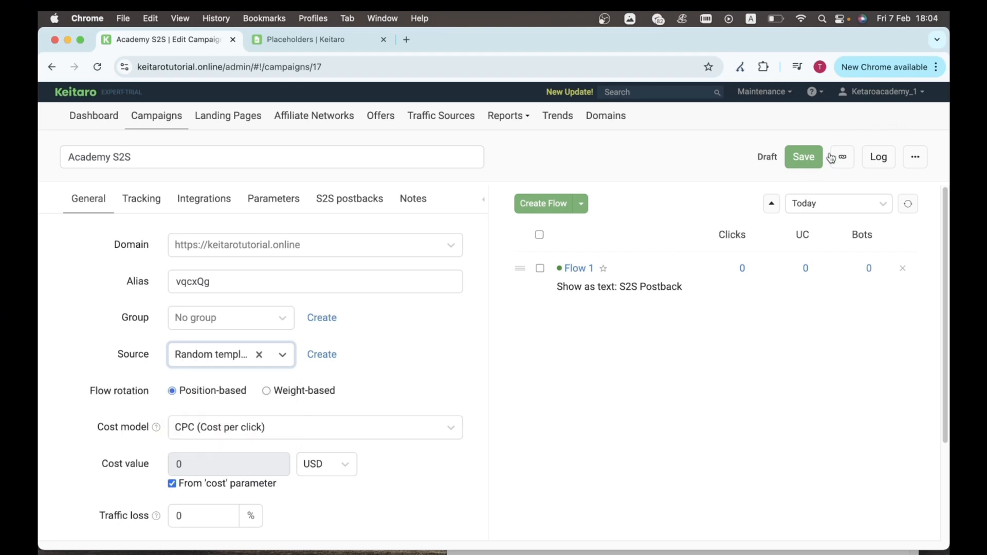
click(802, 160)
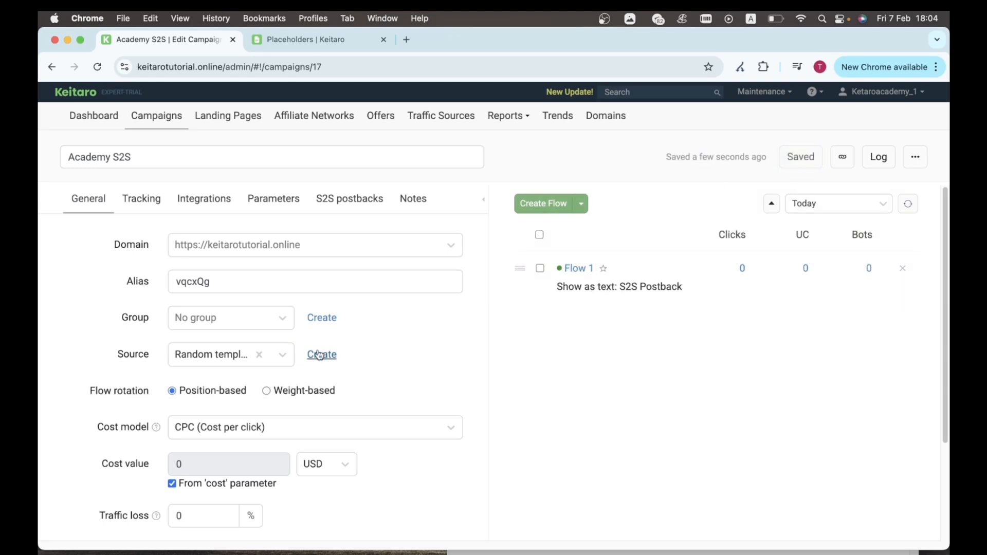
click(275, 205)
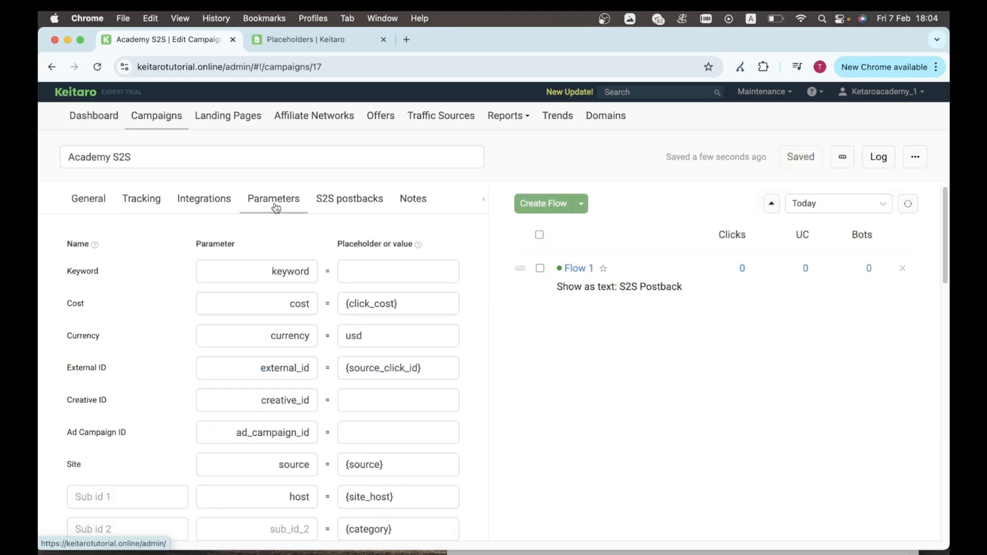
Step: Show the campaign's S2S postbacks and select the inherited source postback URL ending &REQUIRED={sub_id_3}
scroll(324, 397, down, 2)
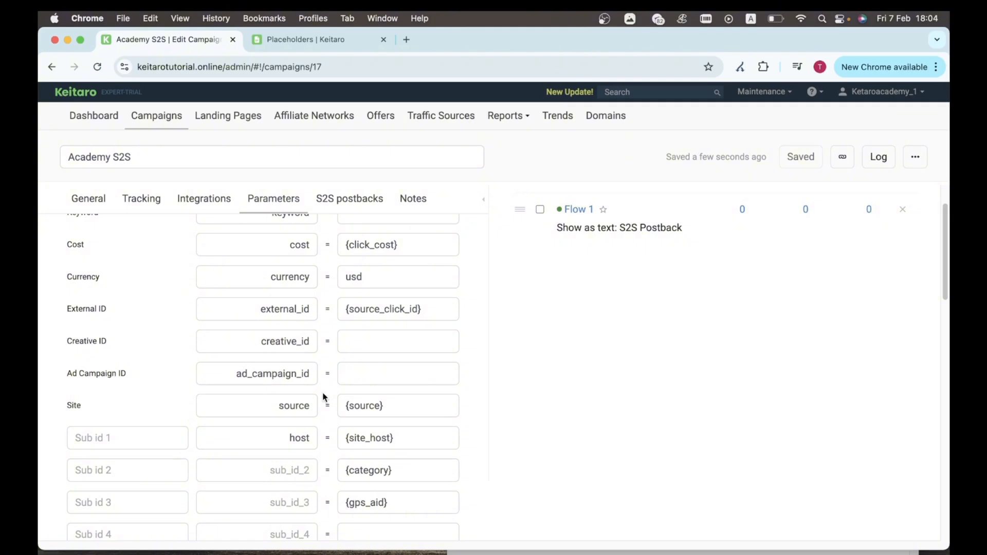
scroll(324, 397, up, 1)
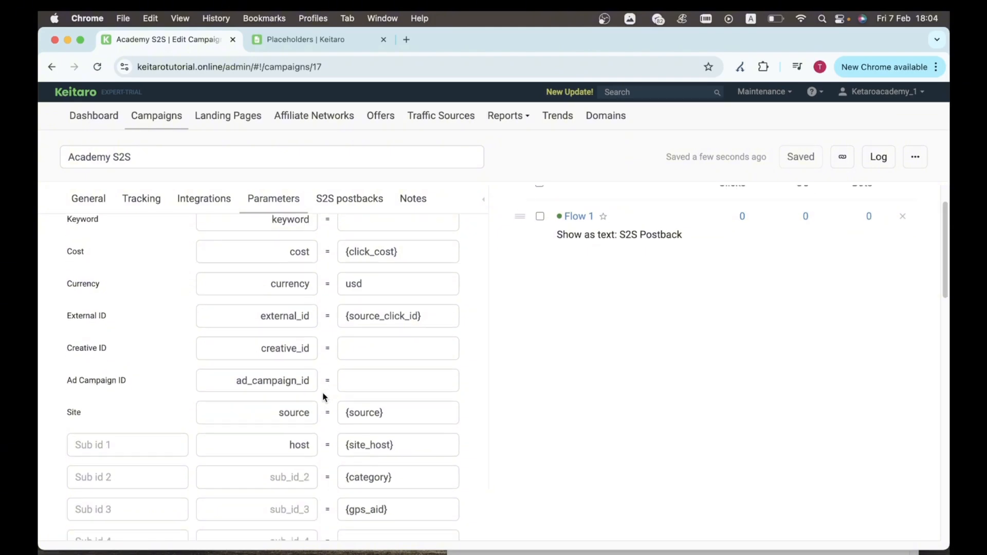
scroll(325, 396, up, 2)
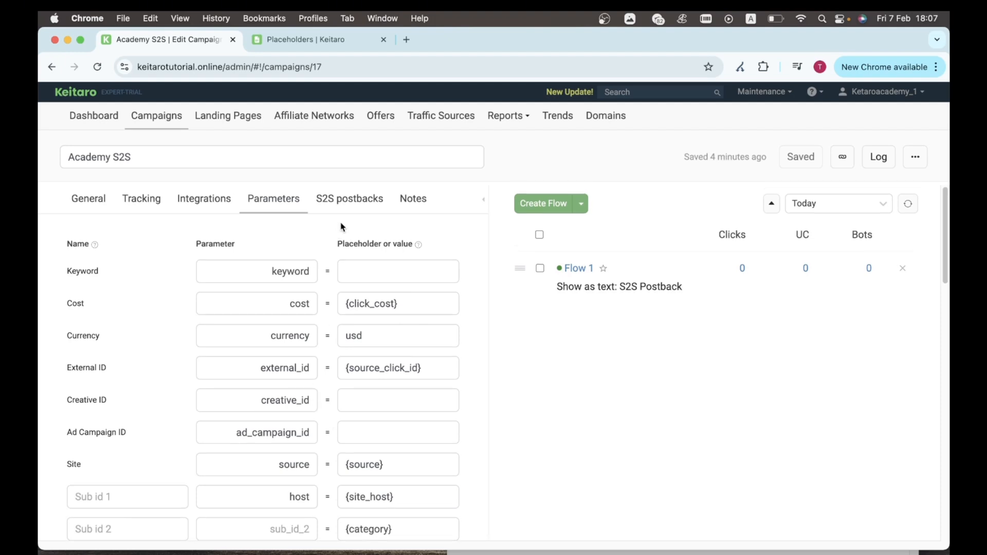
click(323, 200)
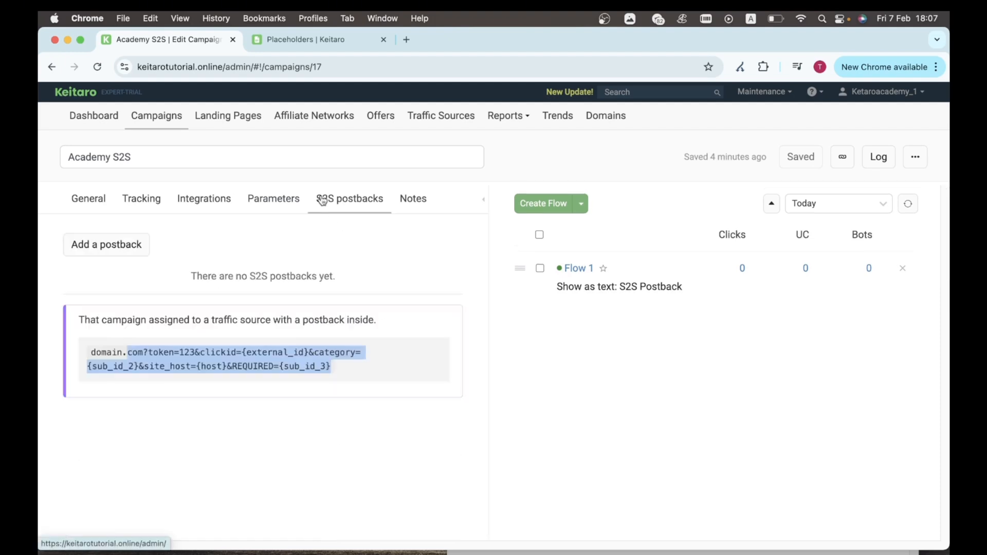
click(295, 282)
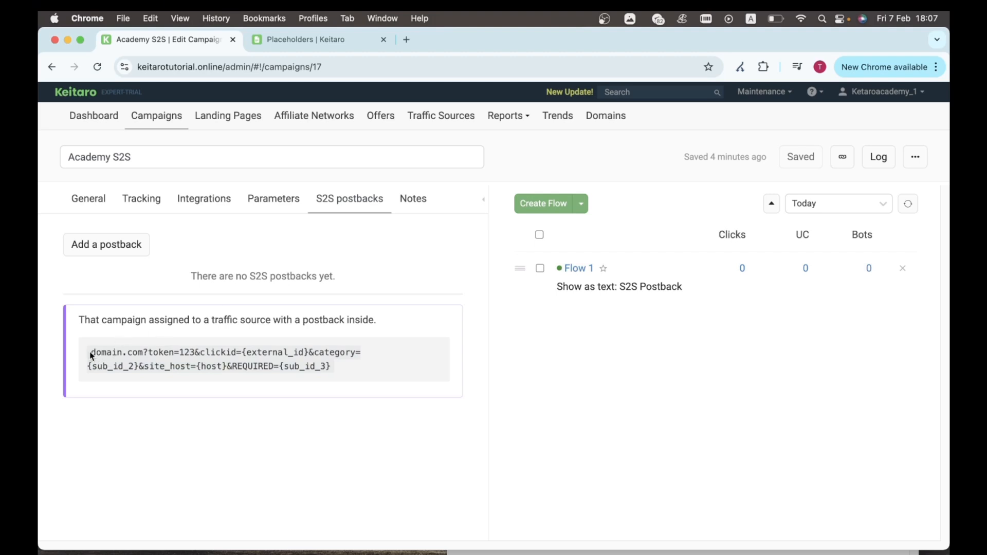
drag(90, 353, 349, 379)
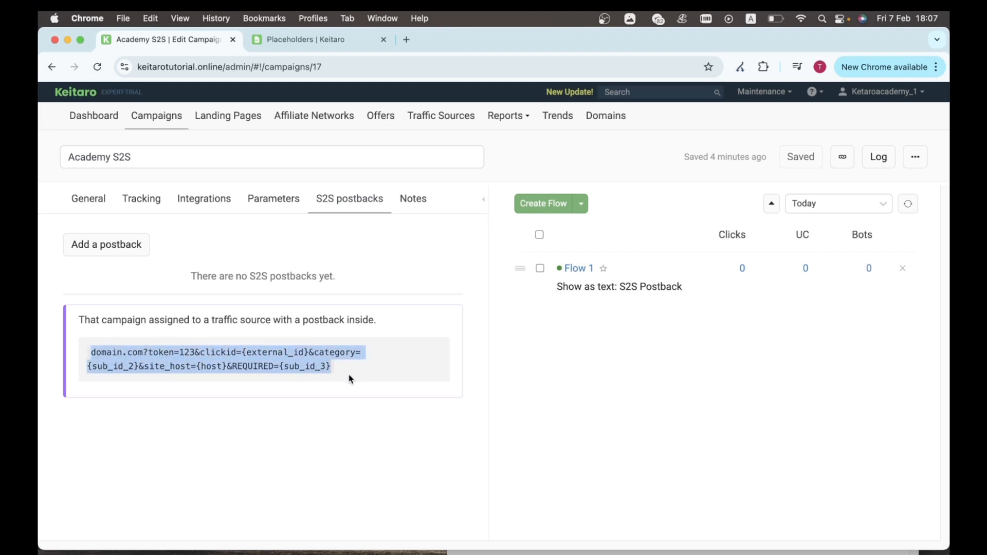